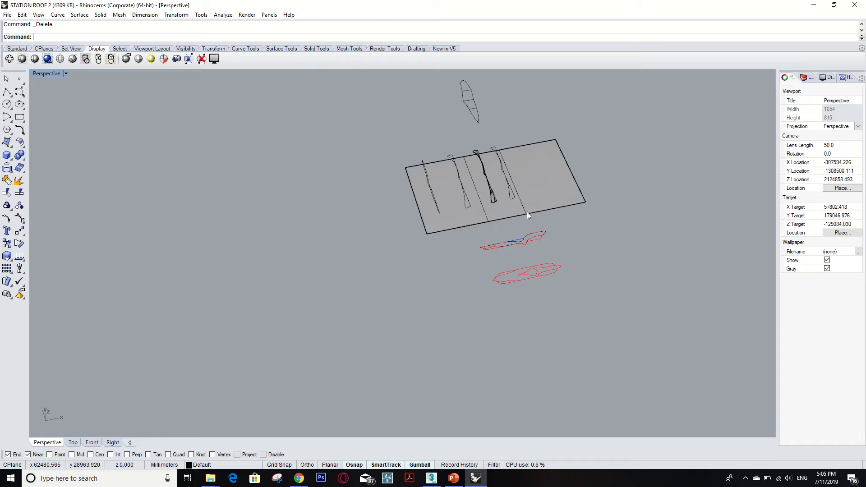
- Examine the red elevation profile and plan outline of the roof drawn beside the large rectangular plane
{"action": "right_click_drag", "start_coordinate": [526, 212], "coordinate": [456, 250], "text": "shift"}
{"action": "scroll", "coordinate": [514, 218], "scroll_direction": "up", "scroll_amount": 2}
{"action": "scroll", "coordinate": [366, 280], "scroll_direction": "up", "scroll_amount": 4}
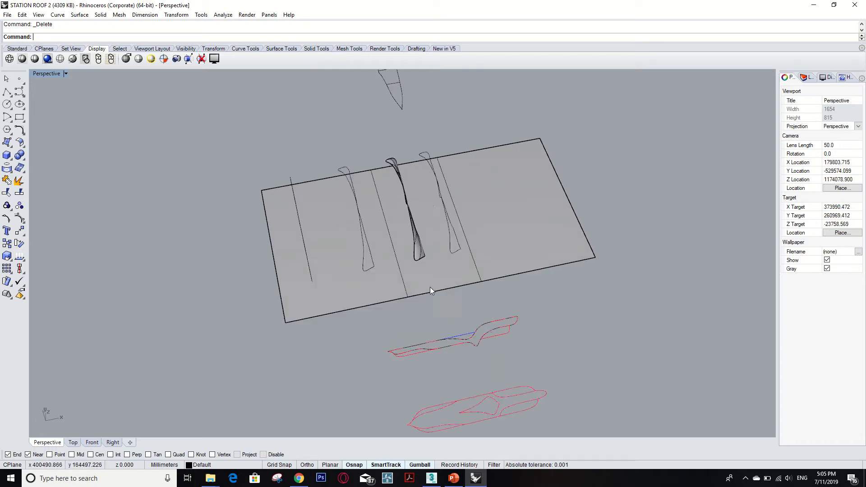
{"action": "scroll", "coordinate": [428, 253], "scroll_direction": "down", "scroll_amount": 2}
{"action": "scroll", "coordinate": [433, 343], "scroll_direction": "up", "scroll_amount": 3}
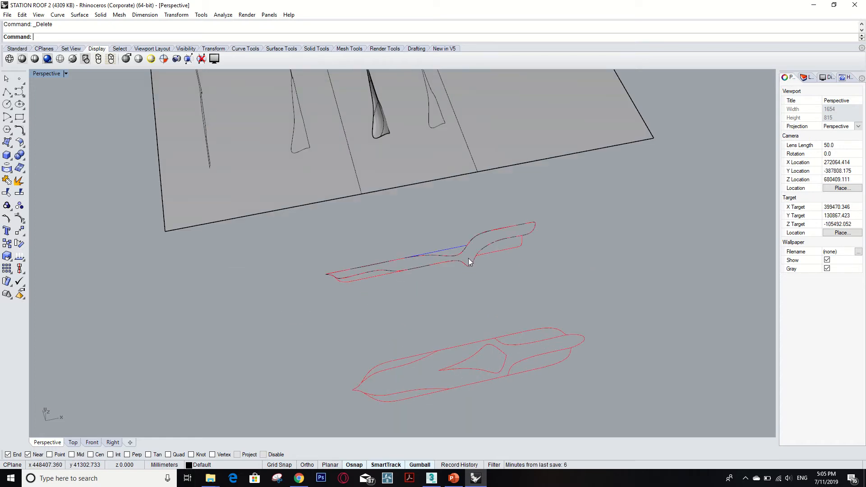
{"action": "scroll", "coordinate": [454, 259], "scroll_direction": "up", "scroll_amount": 6}
{"action": "scroll", "coordinate": [529, 239], "scroll_direction": "down", "scroll_amount": 5}
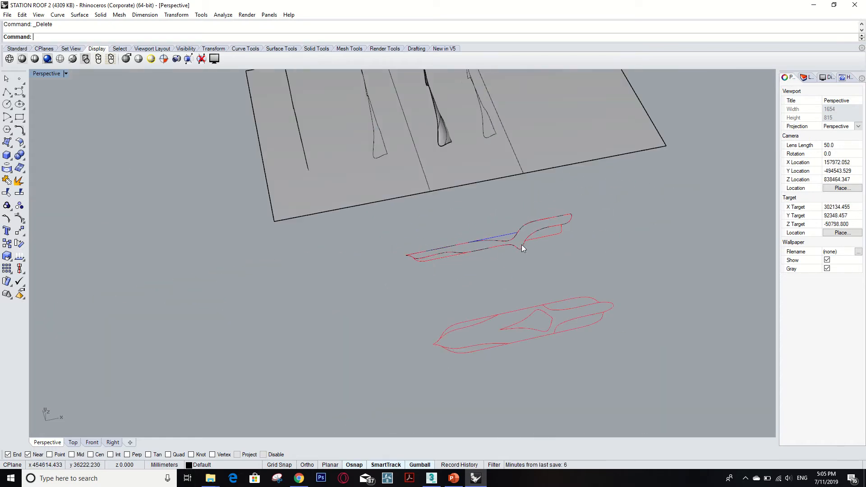
{"action": "scroll", "coordinate": [505, 251], "scroll_direction": "up", "scroll_amount": 2}
{"action": "scroll", "coordinate": [502, 245], "scroll_direction": "up", "scroll_amount": 2}
{"action": "scroll", "coordinate": [502, 245], "scroll_direction": "down", "scroll_amount": 4}
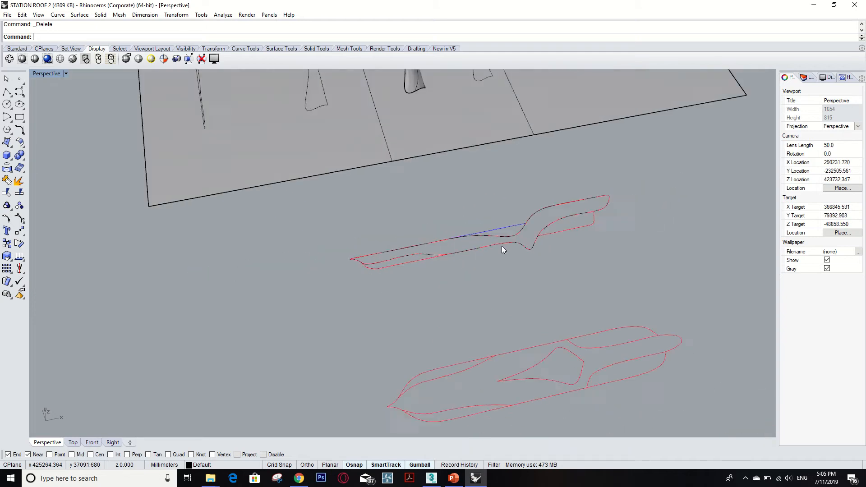
- Review the block names and files available for insertion, and leave without inserting anything
{"action": "left_click", "coordinate": [8, 15]}
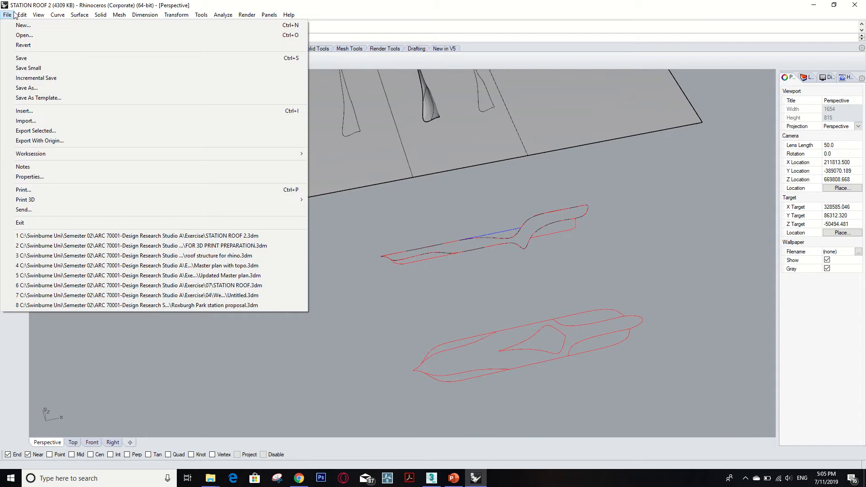
{"action": "mouse_move", "coordinate": [22, 15]}
{"action": "left_click", "coordinate": [32, 113]}
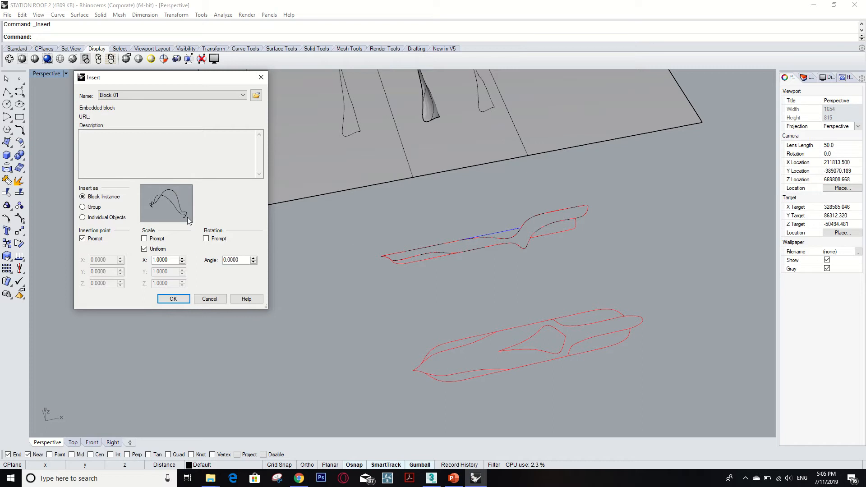
{"action": "left_click", "coordinate": [153, 94]}
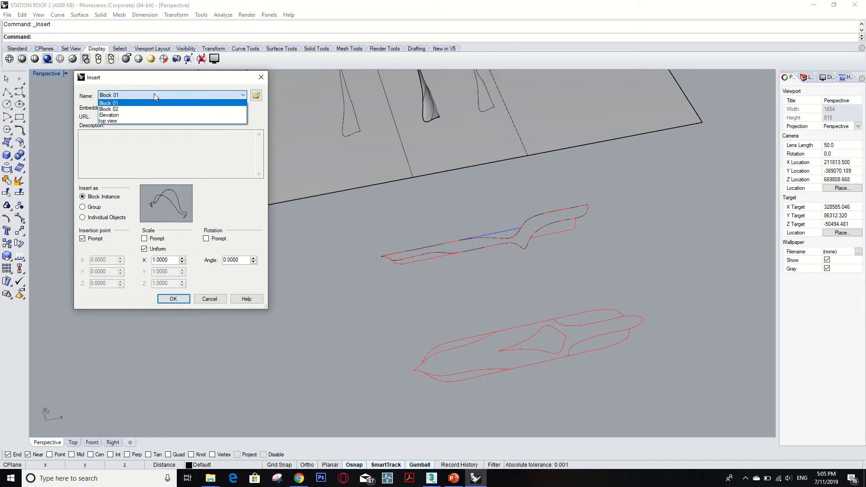
{"action": "left_click", "coordinate": [153, 93]}
{"action": "left_click", "coordinate": [255, 96]}
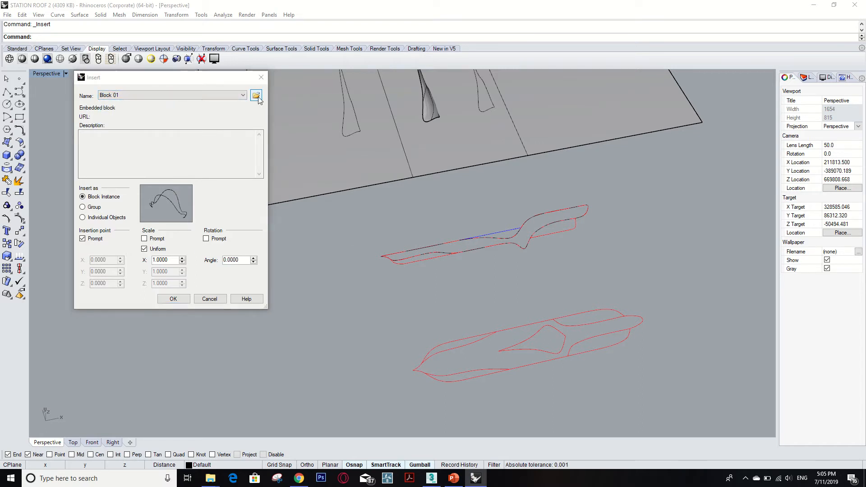
{"action": "scroll", "coordinate": [189, 225], "scroll_direction": "down", "scroll_amount": 5}
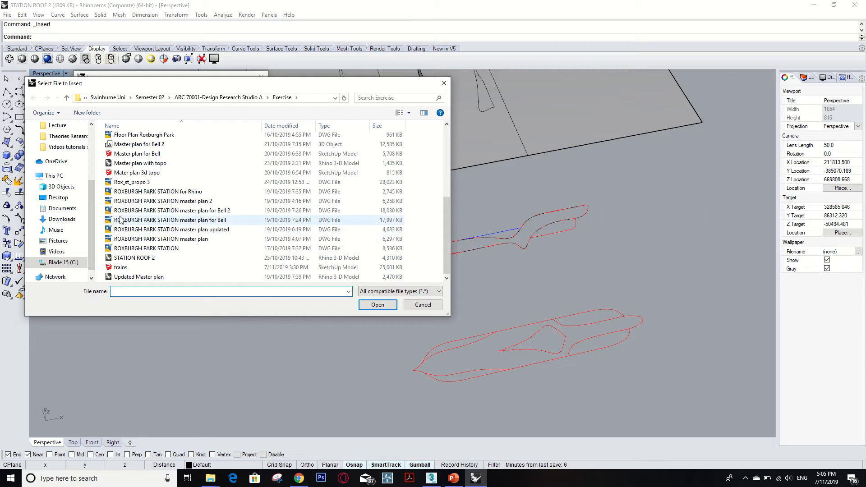
{"action": "left_click", "coordinate": [423, 305]}
{"action": "left_click", "coordinate": [261, 77]}
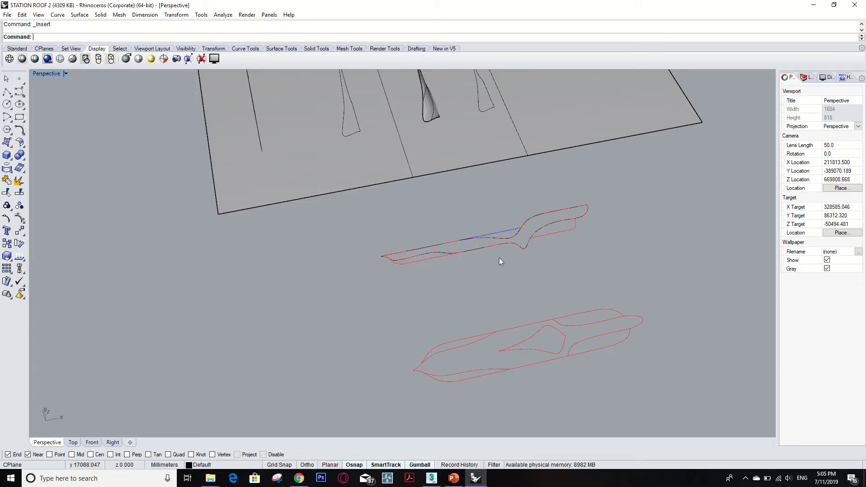
- Start a degree 3 InterpCrv curve at the elevation profile's pointed end and place its first point along the upper edge
{"action": "scroll", "coordinate": [496, 236], "scroll_direction": "up", "scroll_amount": 5}
{"action": "scroll", "coordinate": [248, 292], "scroll_direction": "down", "scroll_amount": 5}
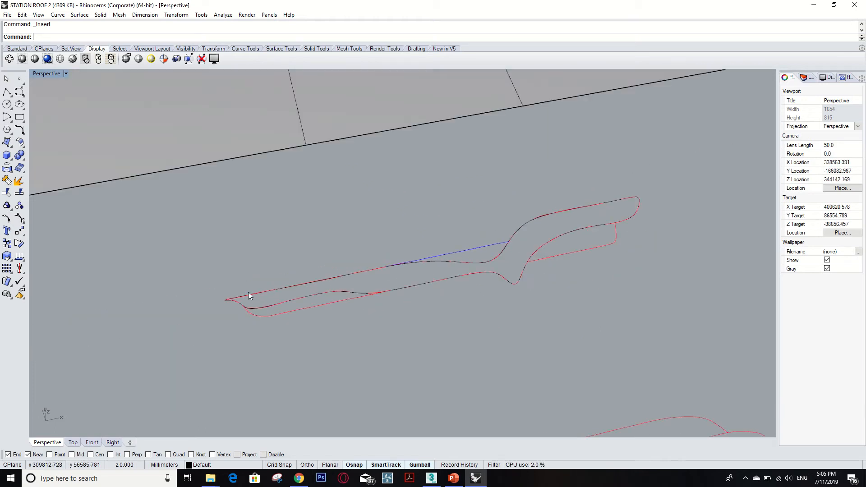
{"action": "scroll", "coordinate": [497, 261], "scroll_direction": "up", "scroll_amount": 2}
{"action": "scroll", "coordinate": [613, 229], "scroll_direction": "down", "scroll_amount": 5}
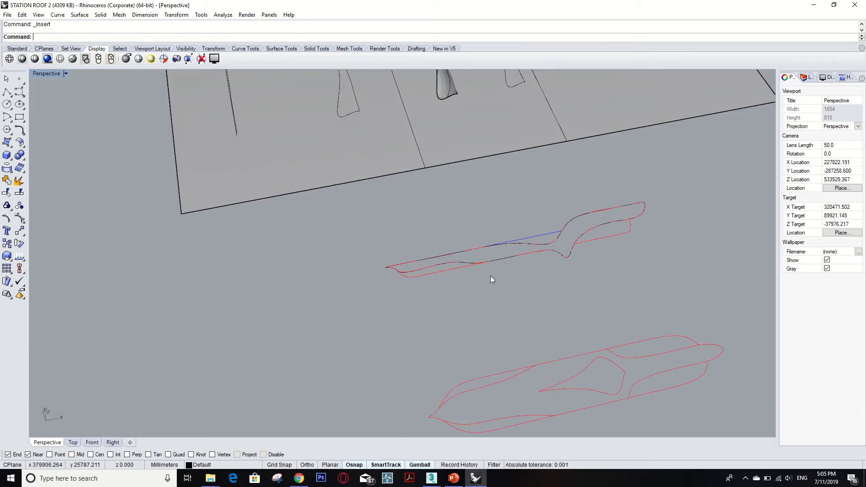
{"action": "scroll", "coordinate": [564, 244], "scroll_direction": "up", "scroll_amount": 2}
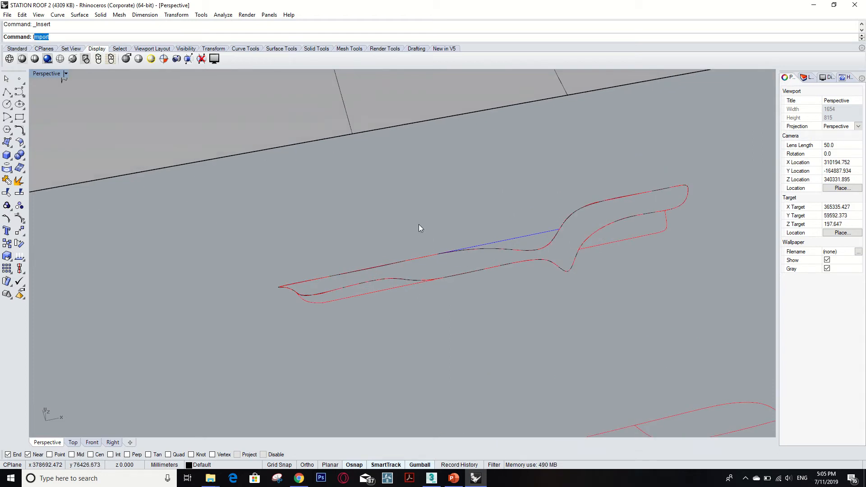
{"action": "type", "text": "n"}
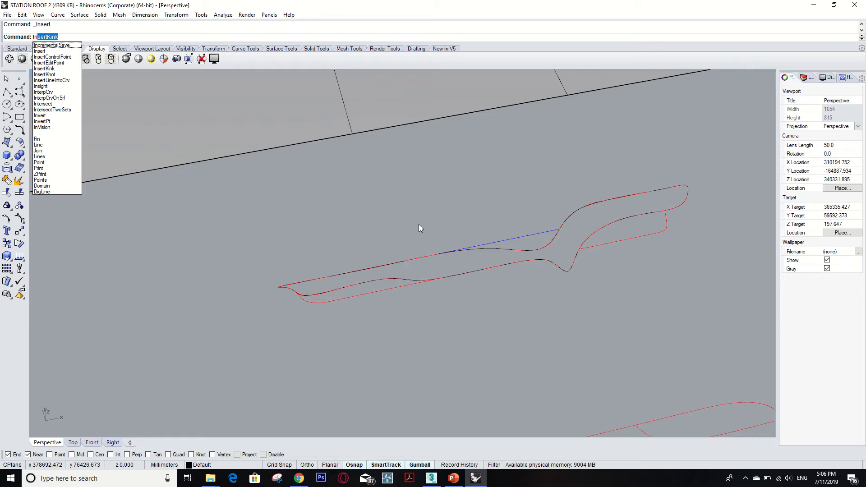
{"action": "type", "text": "terpCrv"}
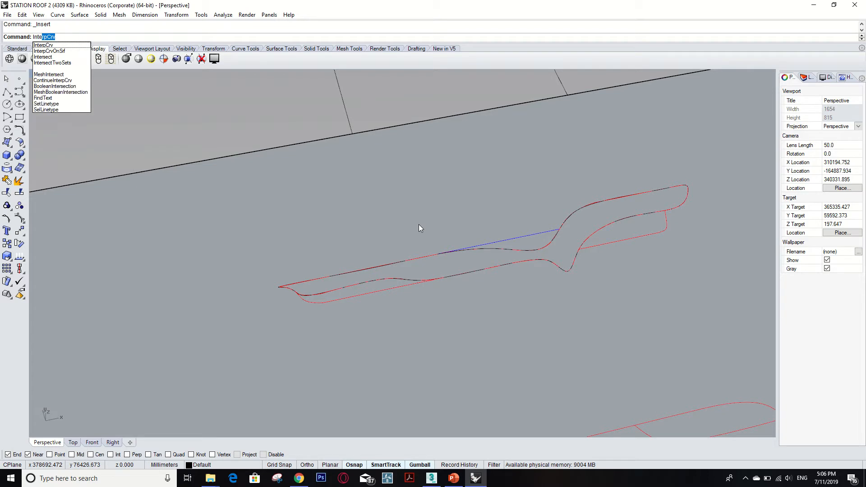
{"action": "left_click", "coordinate": [46, 45]}
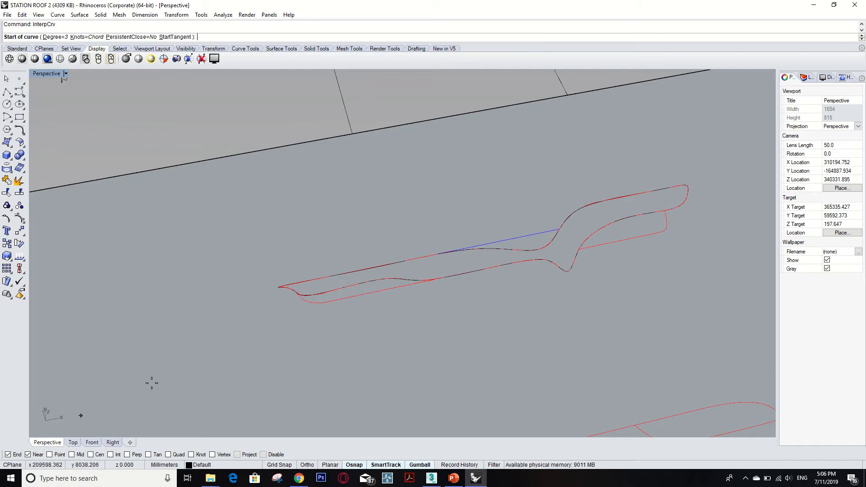
{"action": "scroll", "coordinate": [289, 287], "scroll_direction": "up", "scroll_amount": 5}
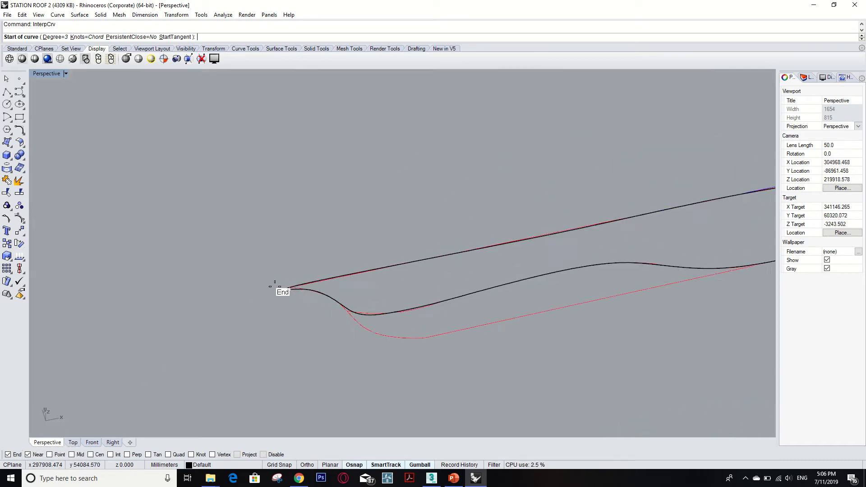
{"action": "scroll", "coordinate": [289, 288], "scroll_direction": "up", "scroll_amount": 3}
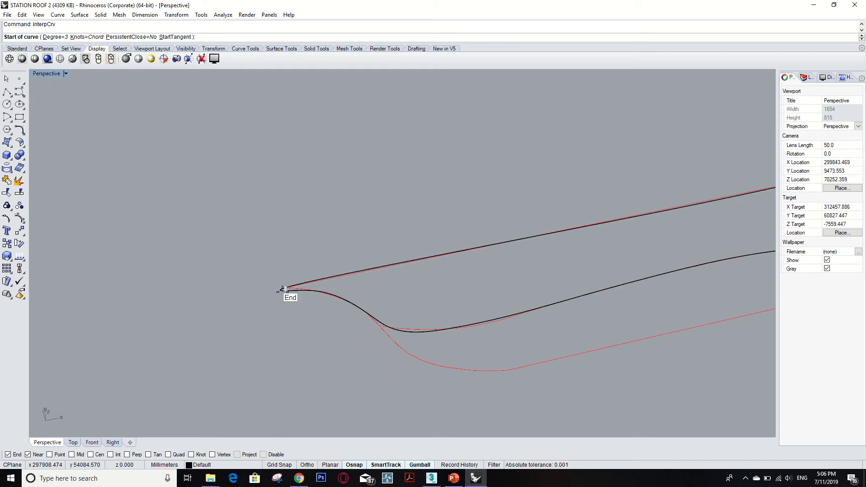
{"action": "right_click_drag", "start_coordinate": [284, 288], "coordinate": [268, 302]}
{"action": "left_click", "coordinate": [268, 302]}
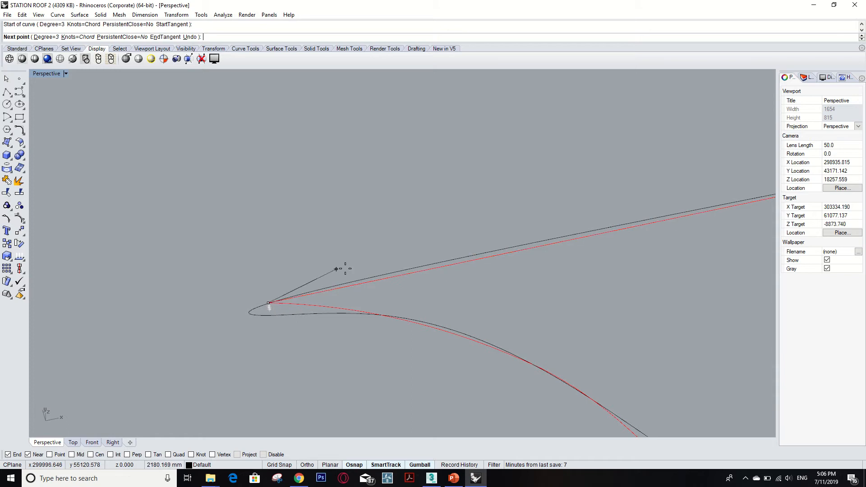
{"action": "left_click", "coordinate": [396, 276]}
{"action": "right_click_drag", "start_coordinate": [396, 276], "coordinate": [389, 286]}
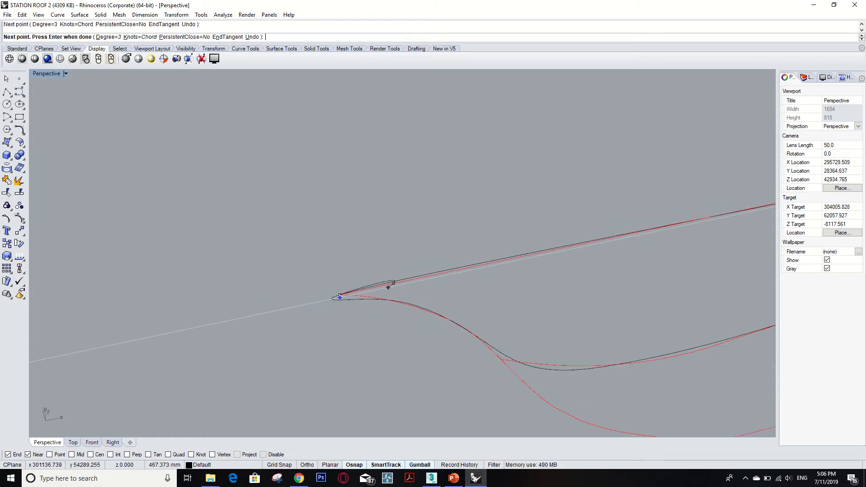
- Continue the interpolated curve along the profile's long upper edge, through the dip and up onto the raised section
{"action": "left_click", "coordinate": [489, 266]}
{"action": "right_click_drag", "start_coordinate": [489, 258], "coordinate": [448, 272]}
{"action": "left_click", "coordinate": [502, 259]}
{"action": "scroll", "coordinate": [518, 259], "scroll_direction": "up", "scroll_amount": 10}
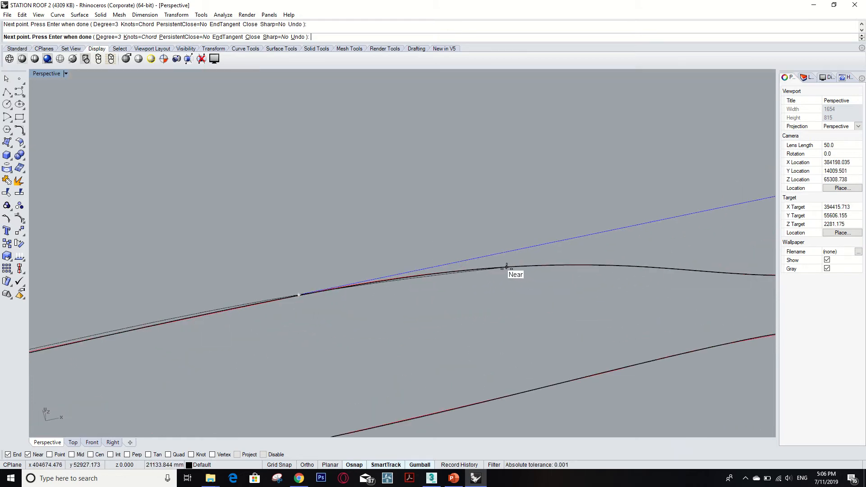
{"action": "left_click", "coordinate": [506, 267]}
{"action": "left_click", "coordinate": [617, 266]}
{"action": "scroll", "coordinate": [479, 300], "scroll_direction": "down", "scroll_amount": 8}
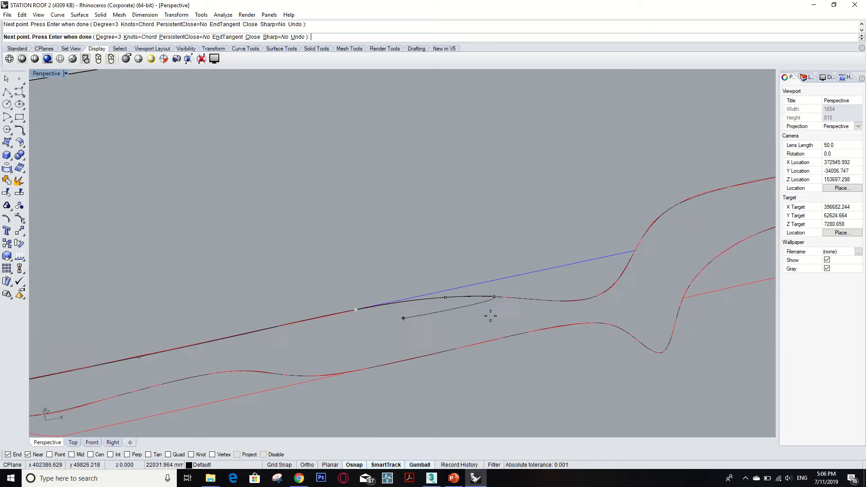
{"action": "left_click", "coordinate": [550, 300]}
{"action": "left_click", "coordinate": [604, 292]}
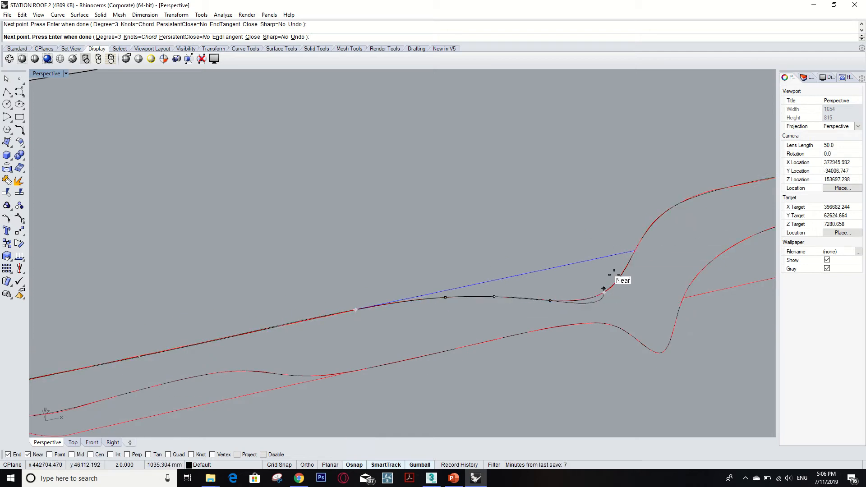
{"action": "left_click", "coordinate": [677, 204]}
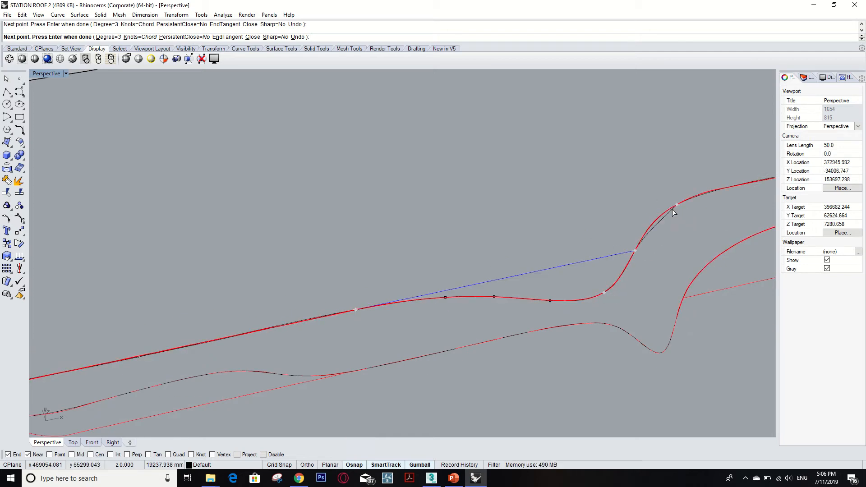
- Extend the interpolated curve along the raised section's upper edge and around the profile's rounded end
{"action": "scroll", "coordinate": [640, 245], "scroll_direction": "down", "scroll_amount": 4}
{"action": "scroll", "coordinate": [592, 267], "scroll_direction": "down", "scroll_amount": 3}
{"action": "scroll", "coordinate": [632, 239], "scroll_direction": "up", "scroll_amount": 8}
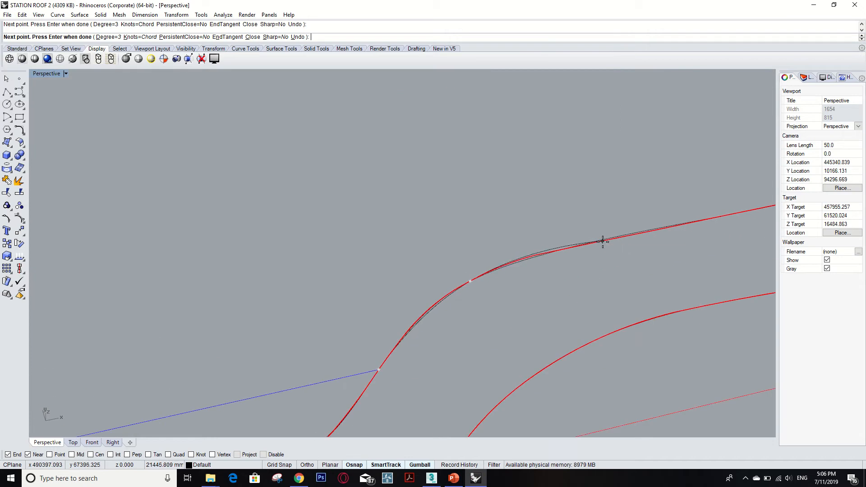
{"action": "scroll", "coordinate": [603, 241], "scroll_direction": "down", "scroll_amount": 4}
{"action": "scroll", "coordinate": [623, 242], "scroll_direction": "up", "scroll_amount": 4}
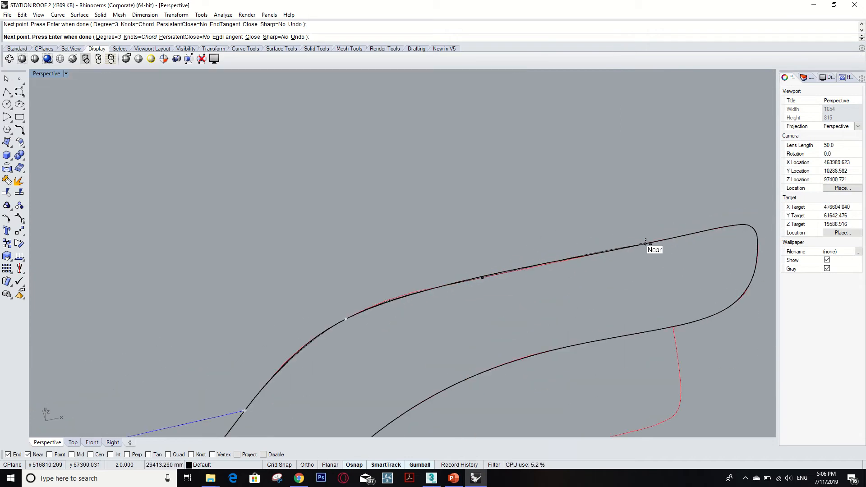
{"action": "left_click", "coordinate": [645, 244]}
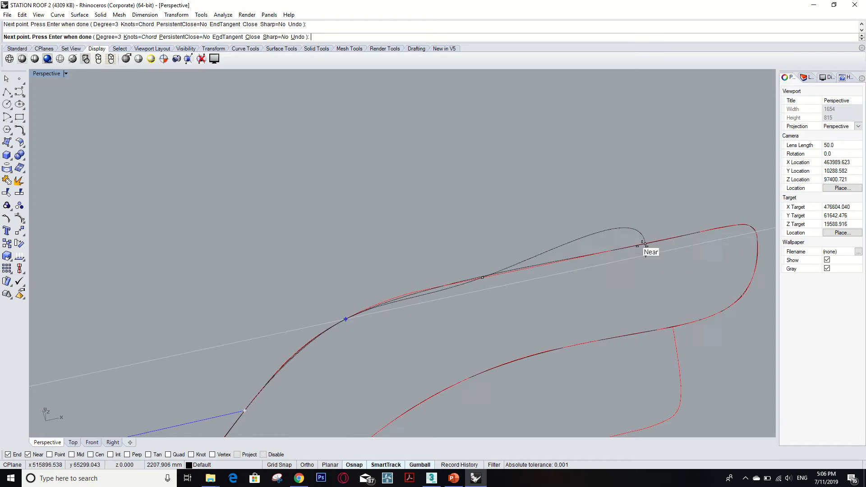
{"action": "scroll", "coordinate": [646, 243], "scroll_direction": "up", "scroll_amount": 6}
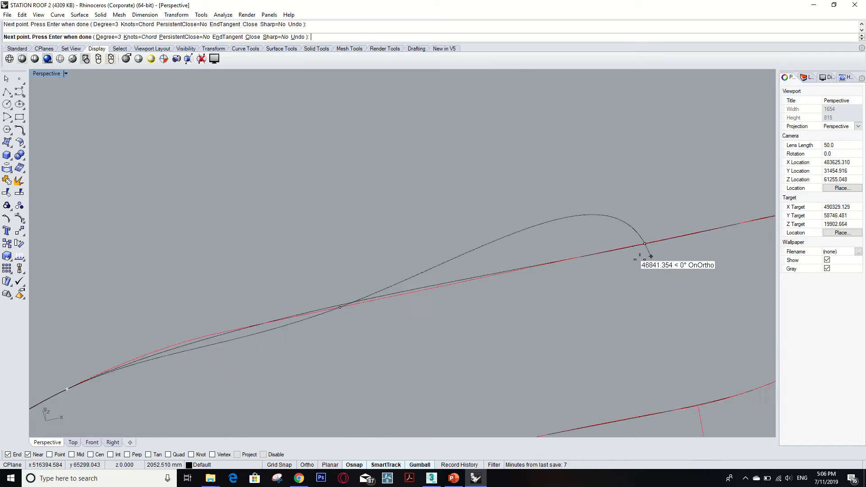
{"action": "scroll", "coordinate": [555, 279], "scroll_direction": "down", "scroll_amount": 4}
{"action": "scroll", "coordinate": [654, 252], "scroll_direction": "down", "scroll_amount": 4}
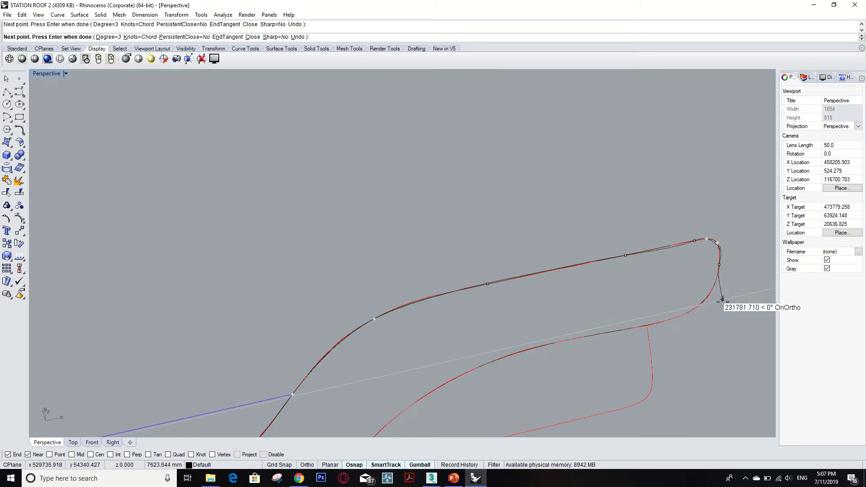
{"action": "scroll", "coordinate": [699, 293], "scroll_direction": "down", "scroll_amount": 5}
{"action": "scroll", "coordinate": [591, 307], "scroll_direction": "down", "scroll_amount": 6}
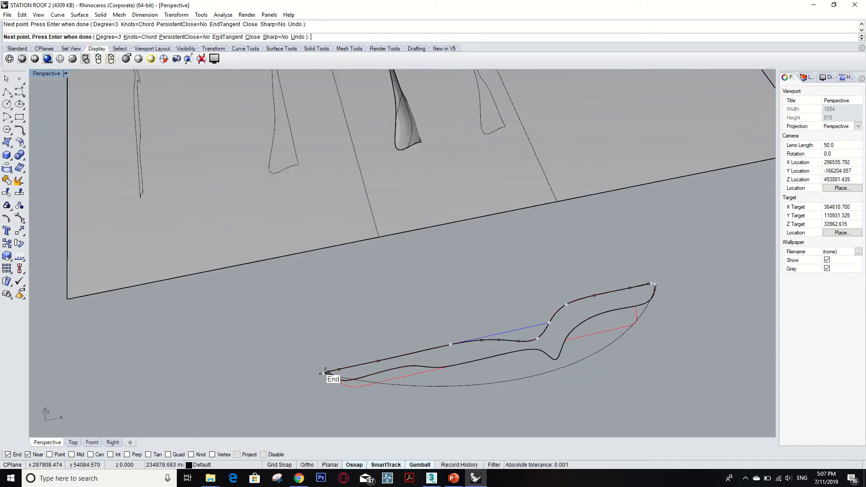
- Bring the interpolated curve back to the profile's pointed end, finish it, and select the resulting curve
{"action": "scroll", "coordinate": [325, 372], "scroll_direction": "up", "scroll_amount": 5}
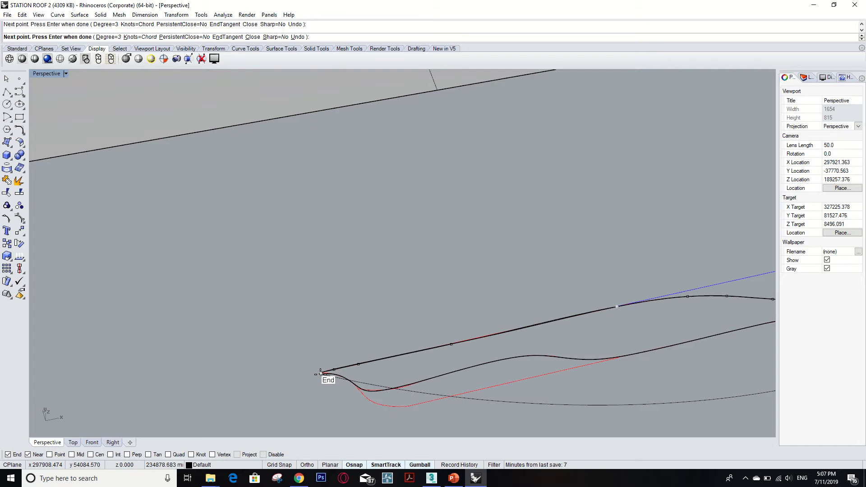
{"action": "left_click", "coordinate": [320, 373]}
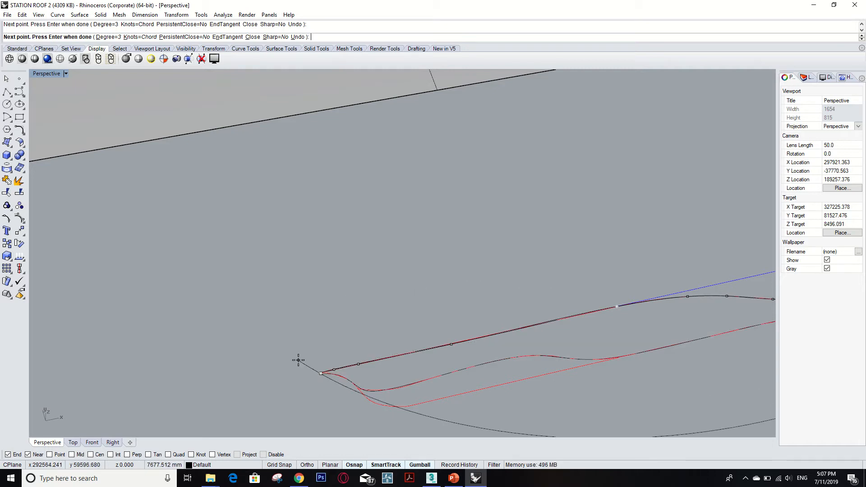
{"action": "key", "text": "Return"}
{"action": "left_click", "coordinate": [500, 404]}
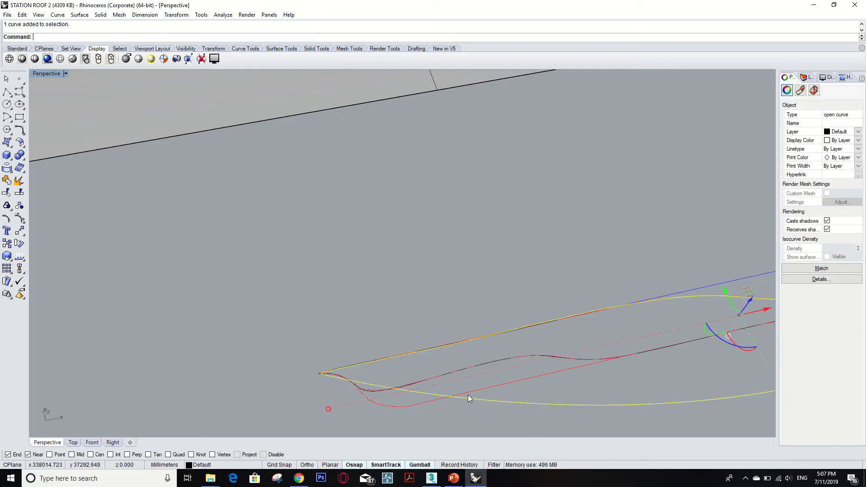
{"action": "scroll", "coordinate": [352, 356], "scroll_direction": "down", "scroll_amount": 5}
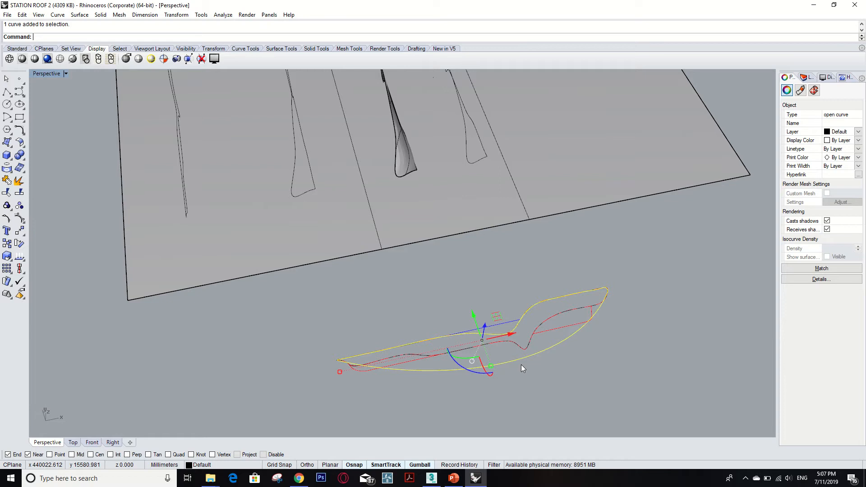
- Delete the rough traced curve and select the original closed elevation profile curve rather than the overlapping block instance
{"action": "key", "text": "Delete"}
{"action": "scroll", "coordinate": [544, 349], "scroll_direction": "down", "scroll_amount": 5}
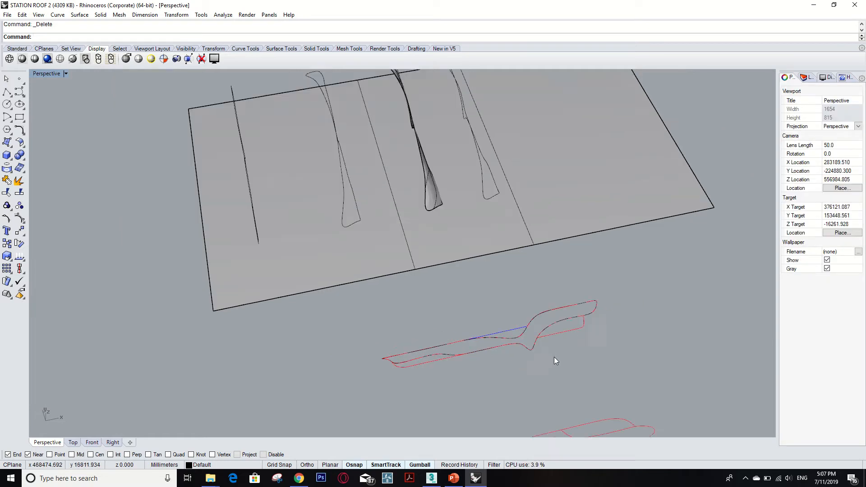
{"action": "scroll", "coordinate": [544, 350], "scroll_direction": "up", "scroll_amount": 5}
{"action": "left_click", "coordinate": [554, 343]}
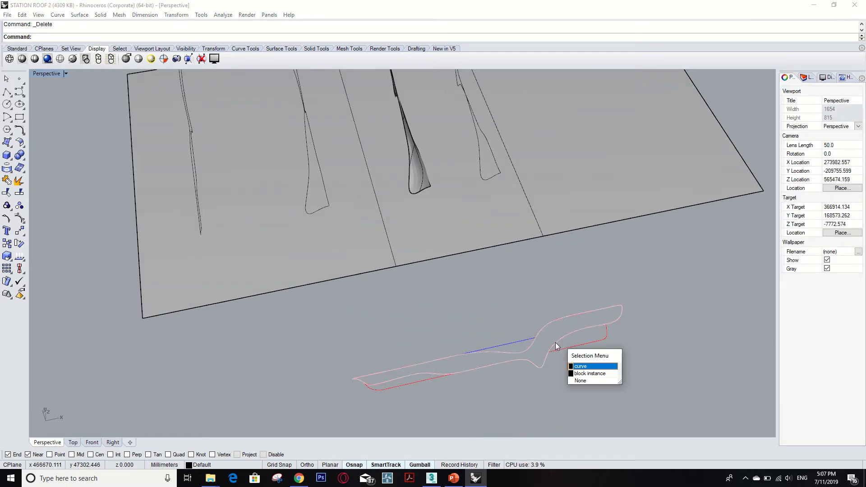
{"action": "left_click", "coordinate": [580, 366]}
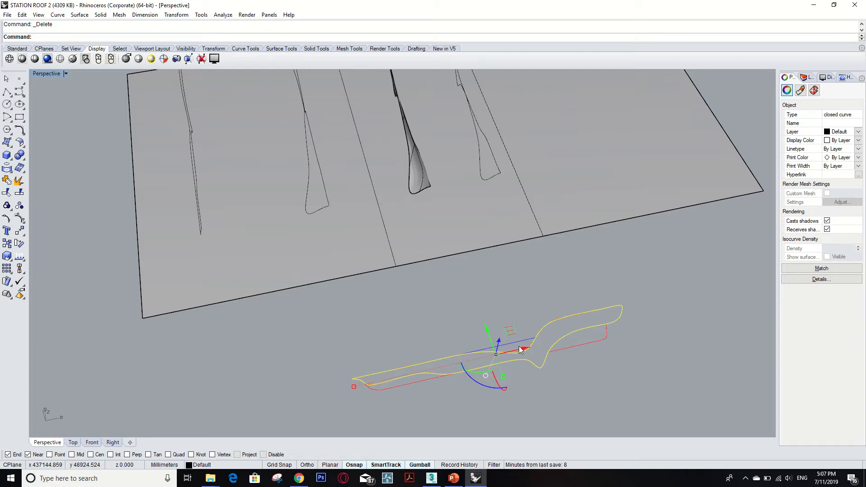
- Try repositioning the selected closed profile curve with the gumball, and undo it
{"action": "scroll", "coordinate": [525, 367], "scroll_direction": "down", "scroll_amount": 5}
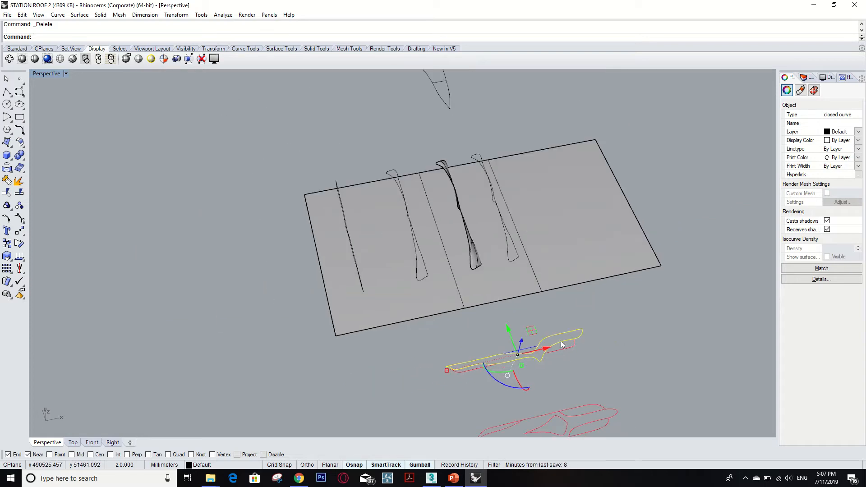
{"action": "right_click_drag", "start_coordinate": [475, 338], "coordinate": [491, 318]}
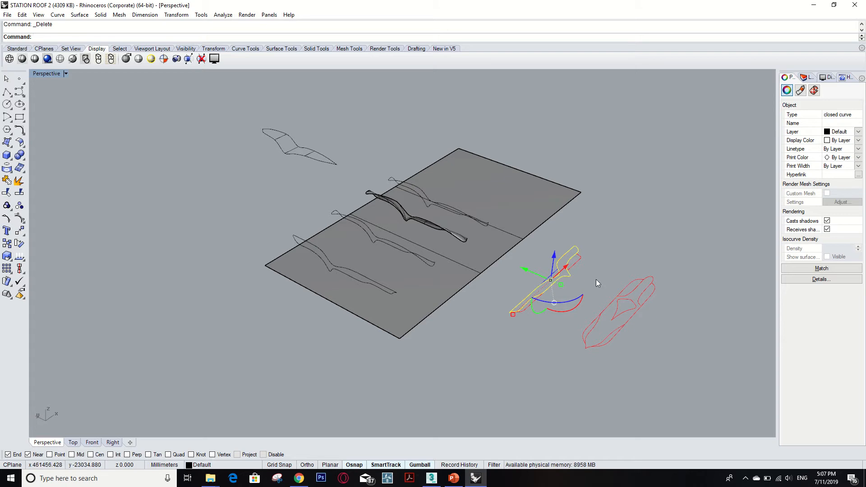
{"action": "scroll", "coordinate": [582, 274], "scroll_direction": "up", "scroll_amount": 4}
{"action": "mouse_move", "coordinate": [577, 272]}
{"action": "right_mouse_down"}
{"action": "mouse_move", "coordinate": [567, 286]}
{"action": "mouse_move", "coordinate": [563, 272]}
{"action": "right_mouse_up"}
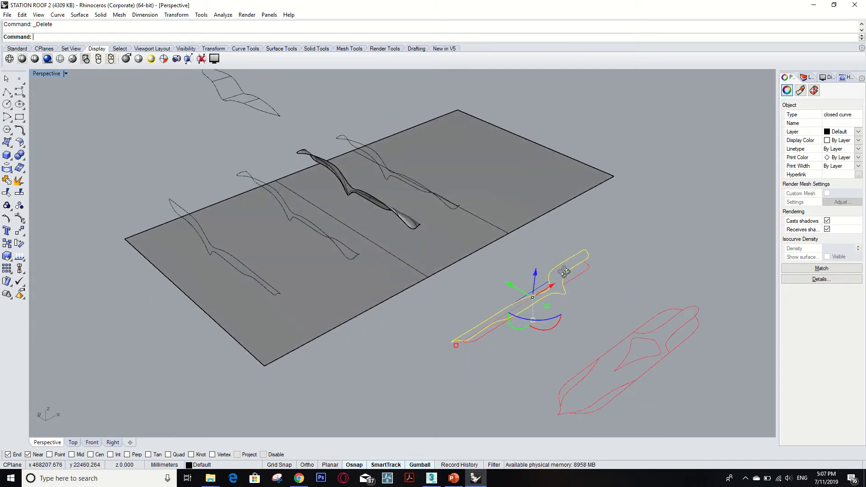
{"action": "left_click_drag", "start_coordinate": [559, 317], "coordinate": [553, 352]}
{"action": "key", "text": "ctrl+z"}
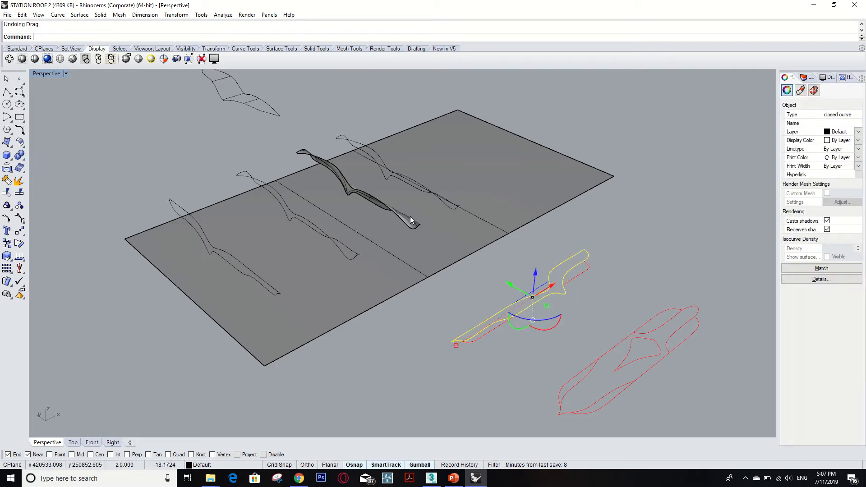
- Examine the profile curves laid out across the base plane, checking the outermost closed curve and the open curve beside it
{"action": "scroll", "coordinate": [337, 229], "scroll_direction": "up", "scroll_amount": 8}
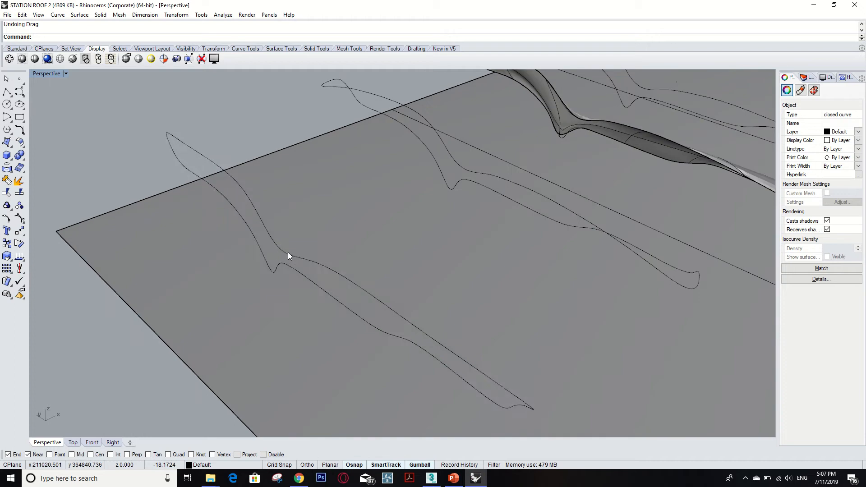
{"action": "left_click", "coordinate": [288, 253]}
{"action": "scroll", "coordinate": [380, 261], "scroll_direction": "down", "scroll_amount": 5}
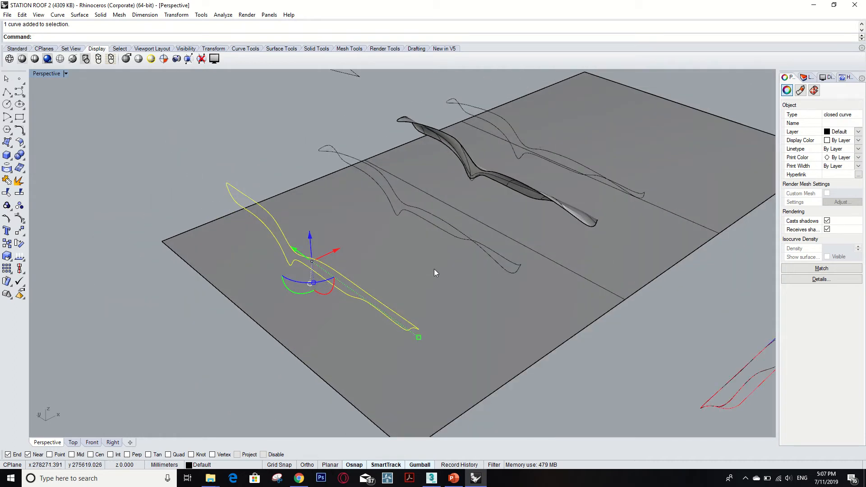
{"action": "scroll", "coordinate": [433, 269], "scroll_direction": "down", "scroll_amount": 2}
{"action": "middle_click", "coordinate": [432, 269]}
{"action": "key", "text": "Escape"}
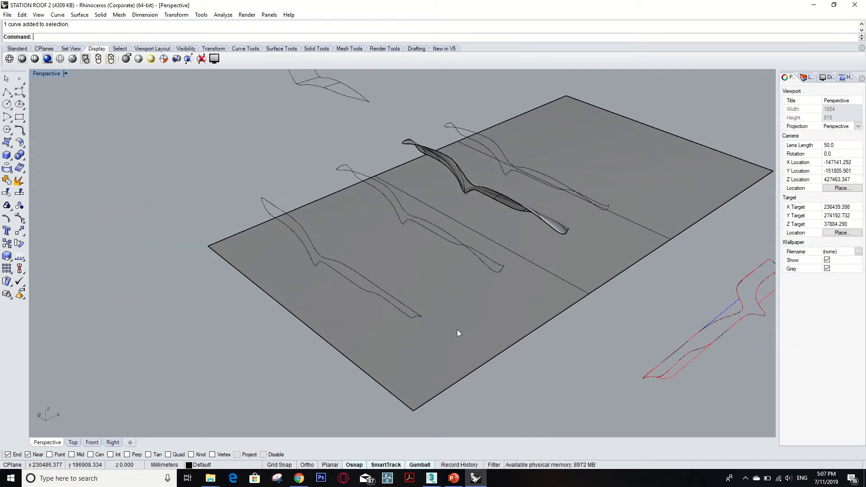
{"action": "right_click_drag", "start_coordinate": [456, 329], "coordinate": [570, 315]}
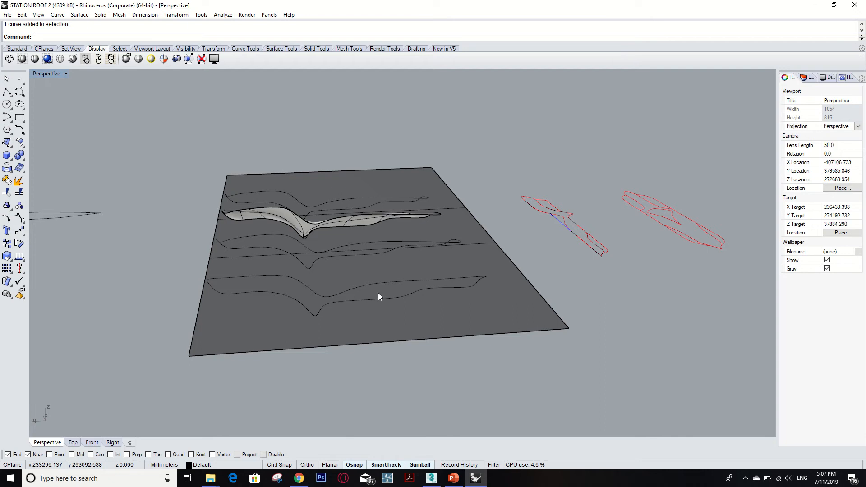
{"action": "right_click_drag", "start_coordinate": [378, 293], "coordinate": [356, 245]}
{"action": "scroll", "coordinate": [343, 262], "scroll_direction": "up", "scroll_amount": 3}
{"action": "left_click", "coordinate": [348, 265]}
{"action": "left_click", "coordinate": [500, 282]}
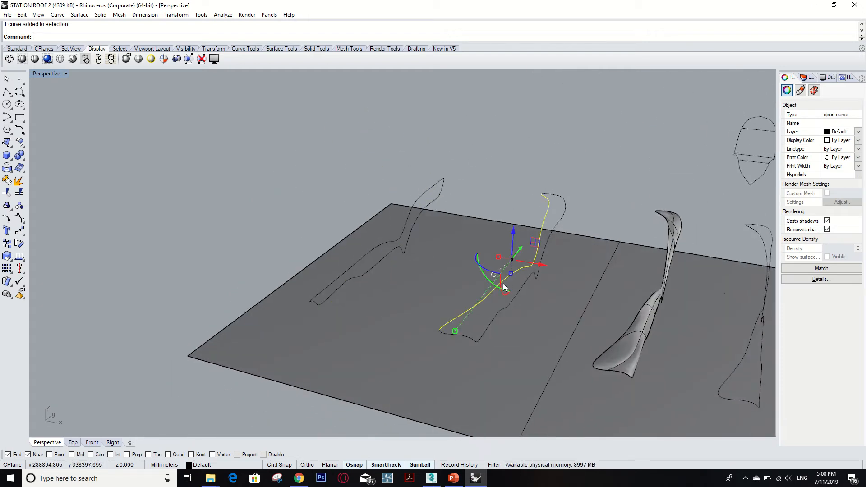
{"action": "right_click_drag", "start_coordinate": [524, 287], "coordinate": [315, 229]}
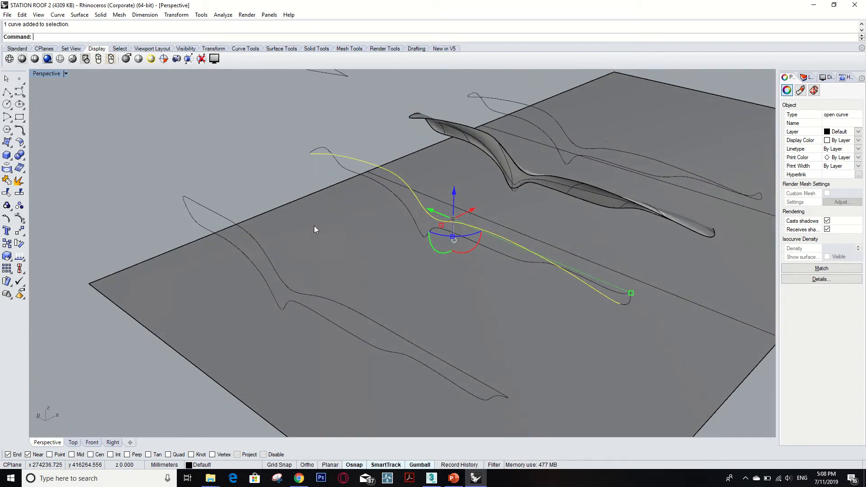
- Select the outermost closed profile curve on the base plane and turn on its edit points with EditPtOn
{"action": "left_click", "coordinate": [250, 234]}
{"action": "right_click_drag", "start_coordinate": [249, 235], "coordinate": [304, 231]}
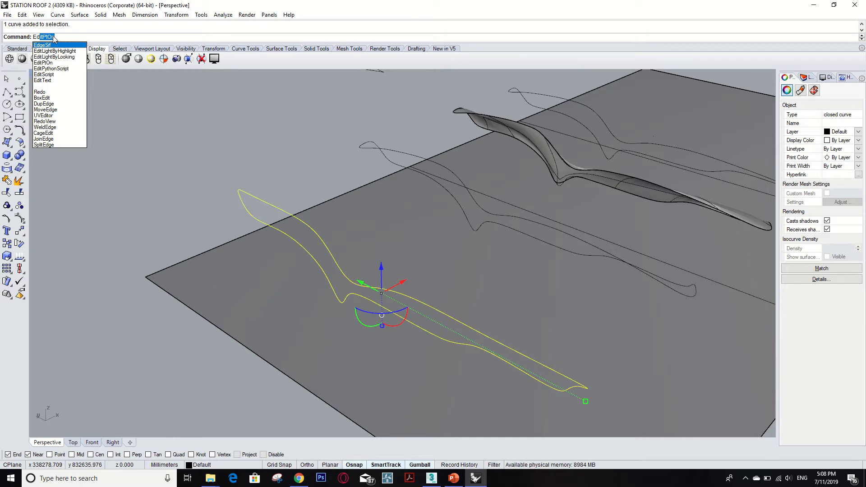
{"action": "key", "text": "Return"}
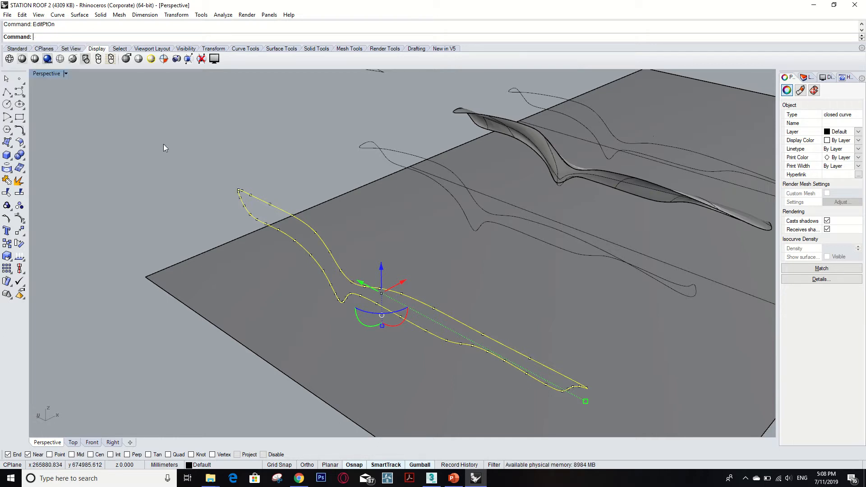
{"action": "scroll", "coordinate": [247, 204], "scroll_direction": "up", "scroll_amount": 3}
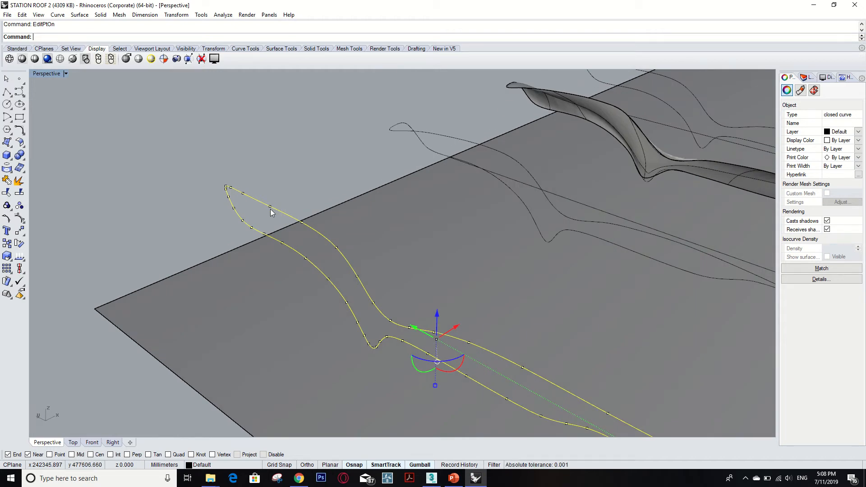
- Try moving the edit point beside the tip of the curve's raised end in several directions, undoing each move
{"action": "left_click", "coordinate": [230, 188]}
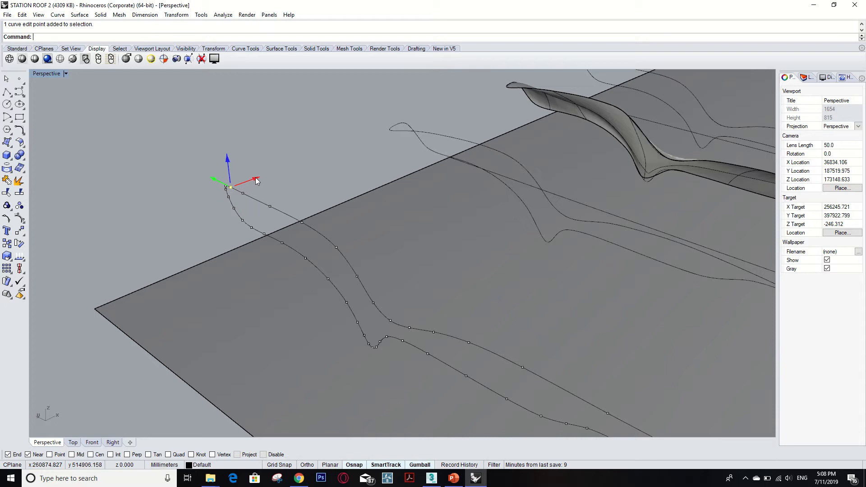
{"action": "left_click_drag", "start_coordinate": [255, 181], "coordinate": [240, 186]}
{"action": "key", "text": "ctrl+z"}
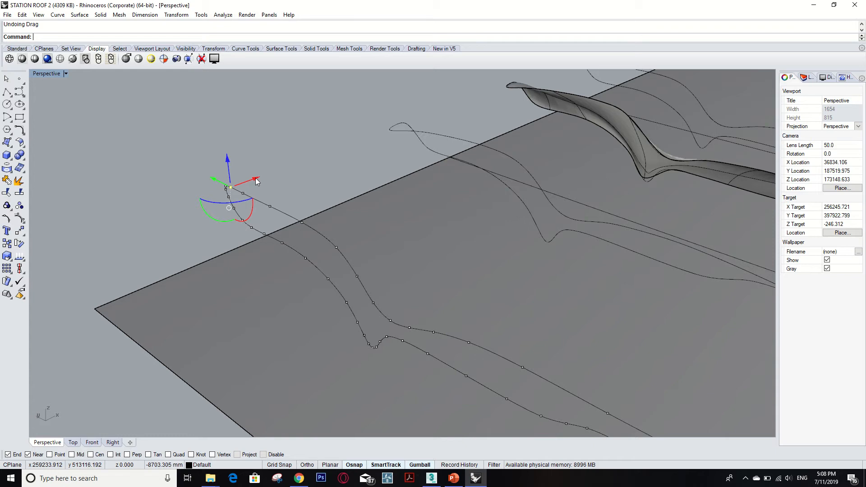
{"action": "left_click_drag", "start_coordinate": [255, 179], "coordinate": [201, 144]}
{"action": "key", "text": "ctrl+z"}
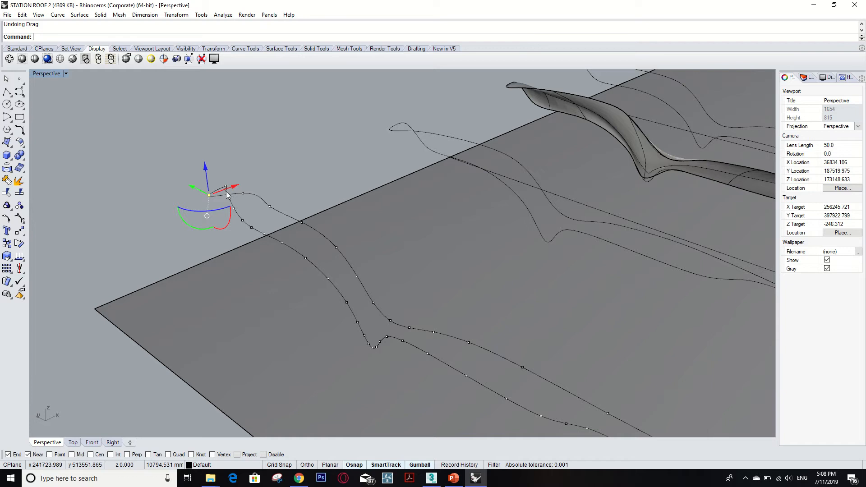
{"action": "key", "text": "ctrl+z"}
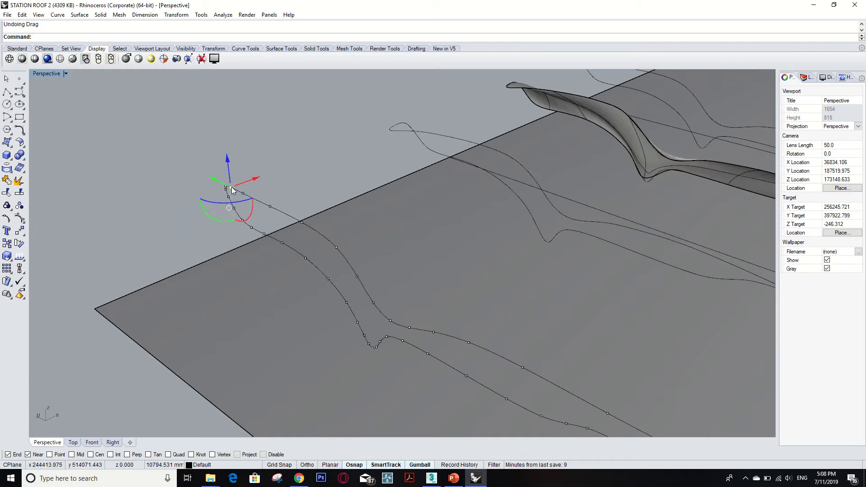
{"action": "left_click_drag", "start_coordinate": [230, 187], "coordinate": [161, 150]}
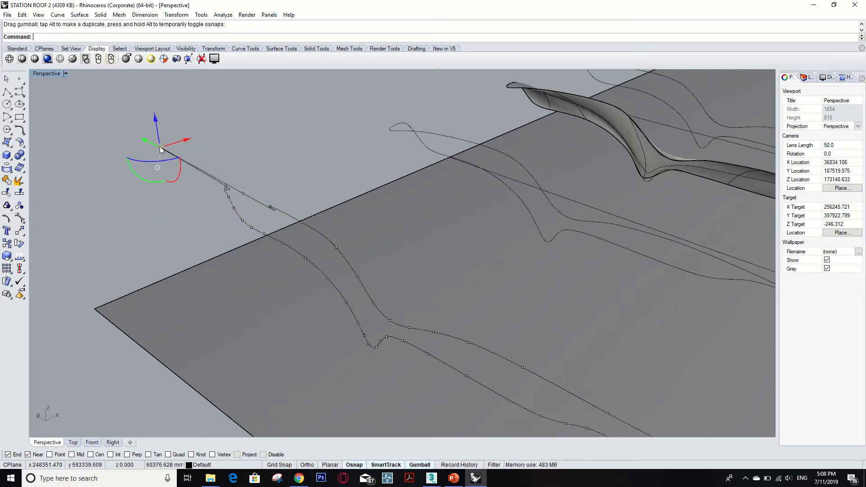
{"action": "key", "text": "ctrl+z"}
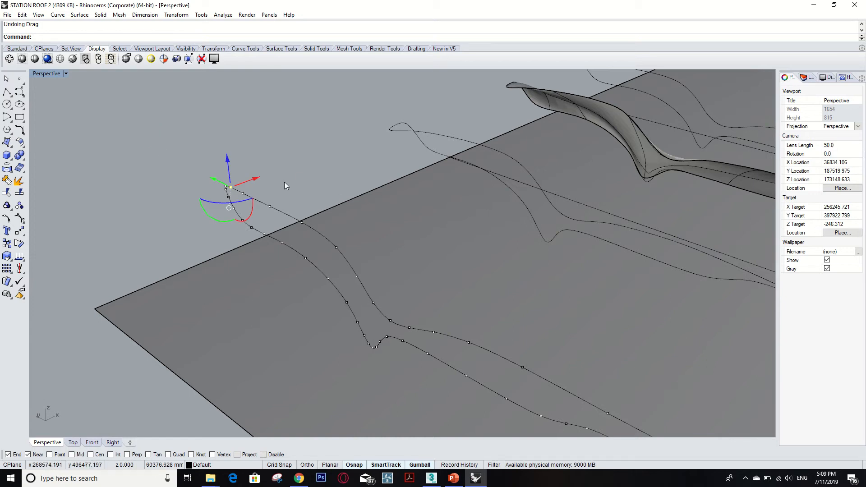
- Pull the five edit points nearest the raised end's tip on the upper edge sideways along X toward the lower edge
{"action": "left_click_drag", "start_coordinate": [258, 178], "coordinate": [229, 185]}
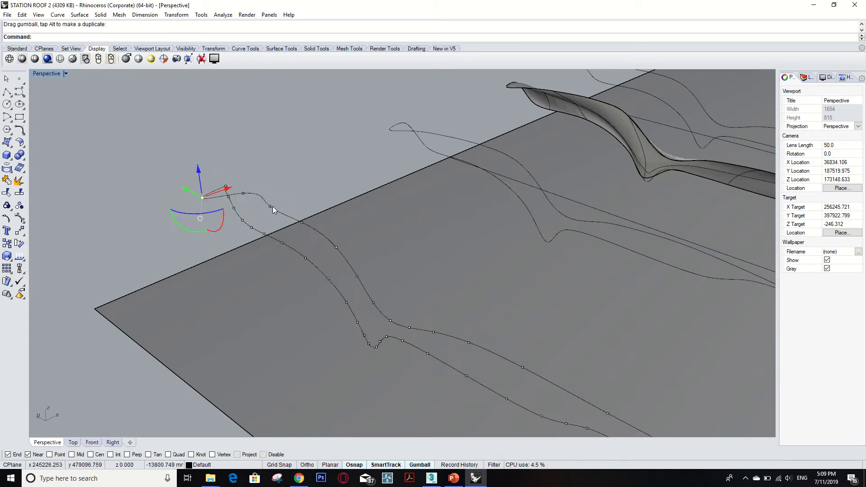
{"action": "left_click", "coordinate": [243, 193]}
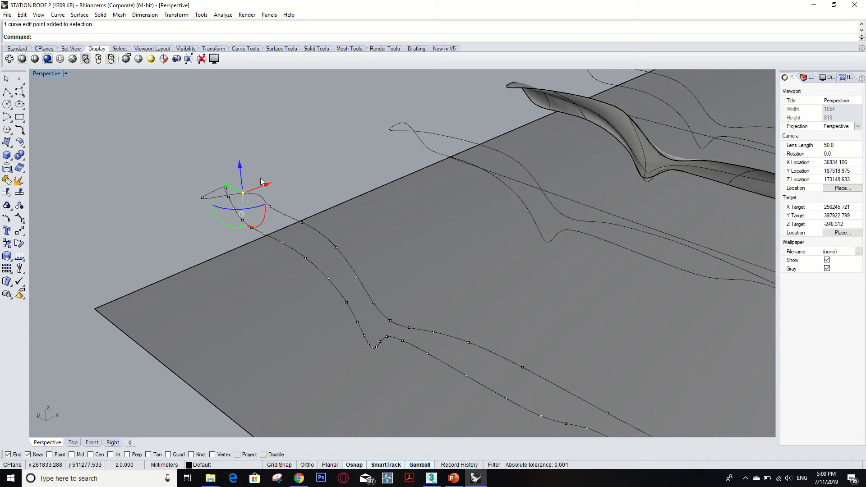
{"action": "mouse_move", "coordinate": [267, 186]}
{"action": "left_mouse_down"}
{"action": "mouse_move", "coordinate": [242, 189]}
{"action": "mouse_move", "coordinate": [285, 198]}
{"action": "mouse_move", "coordinate": [270, 201]}
{"action": "left_mouse_up"}
{"action": "left_click", "coordinate": [270, 206]}
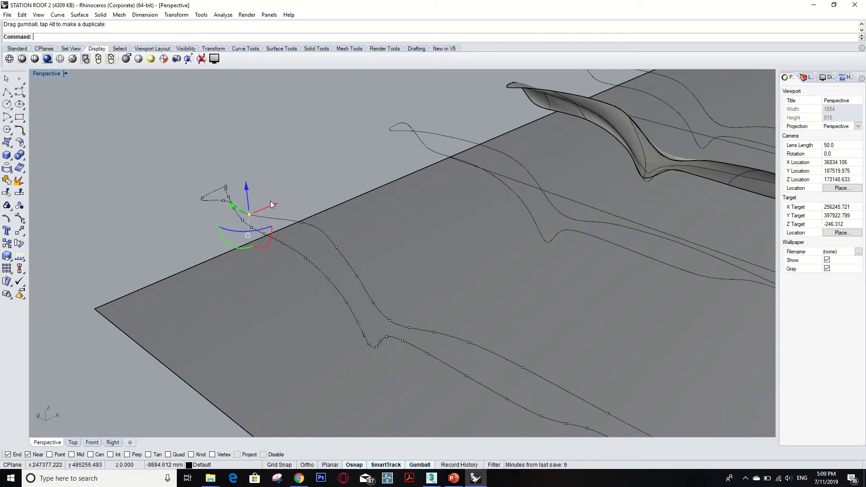
{"action": "left_click", "coordinate": [336, 247]}
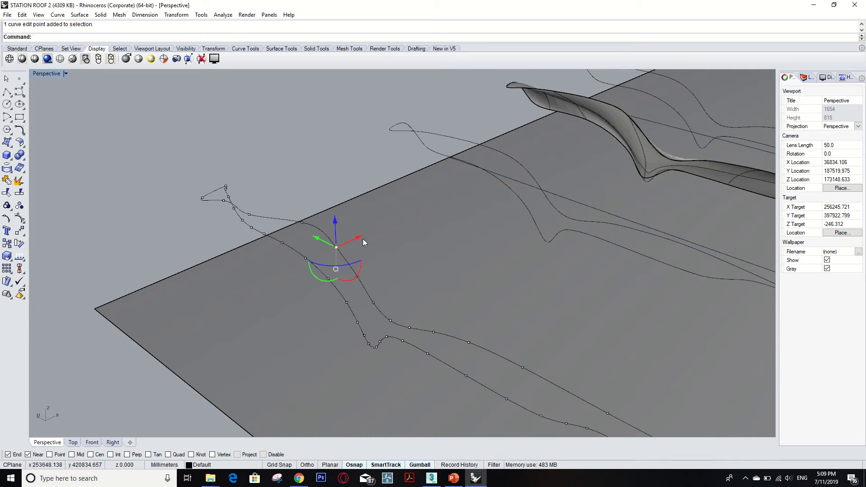
{"action": "left_click_drag", "start_coordinate": [355, 237], "coordinate": [298, 223]}
{"action": "left_click", "coordinate": [302, 222]}
{"action": "scroll", "coordinate": [311, 241], "scroll_direction": "down", "scroll_amount": 5}
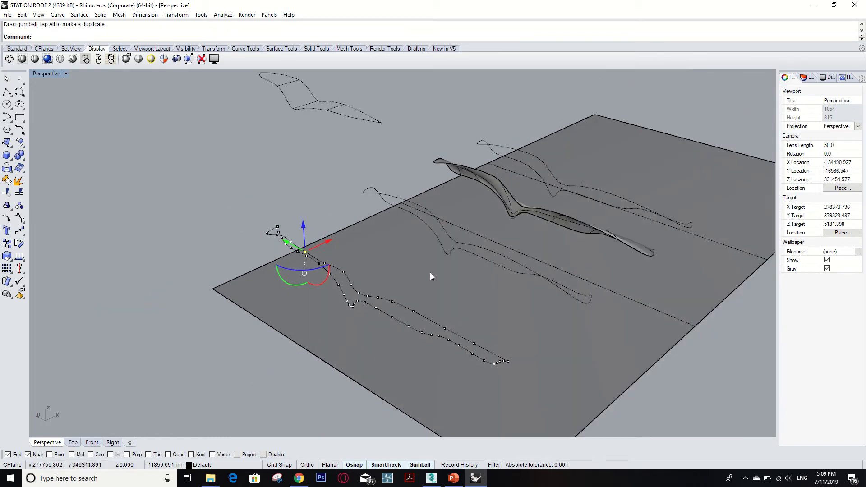
- Pull an edit point on the curve's long upper edge, past the dip, along X toward the lower edge
{"action": "scroll", "coordinate": [403, 309], "scroll_direction": "up", "scroll_amount": 4}
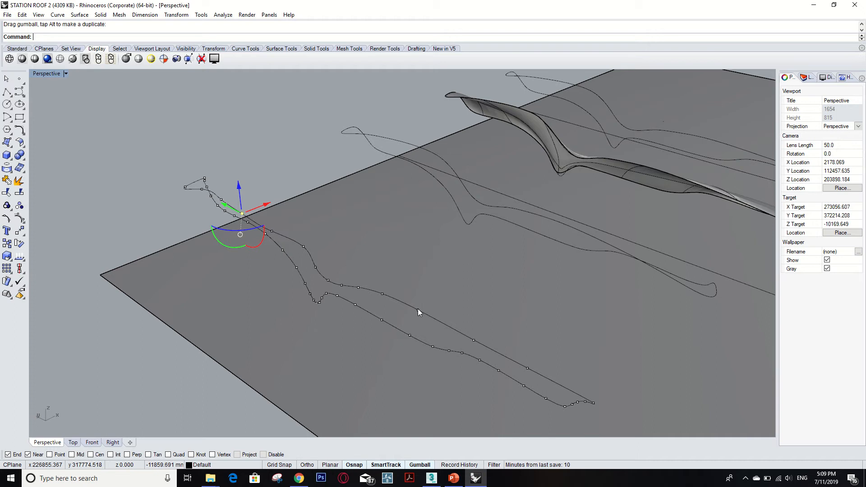
{"action": "left_click", "coordinate": [417, 309]}
{"action": "left_click_drag", "start_coordinate": [439, 298], "coordinate": [428, 304]}
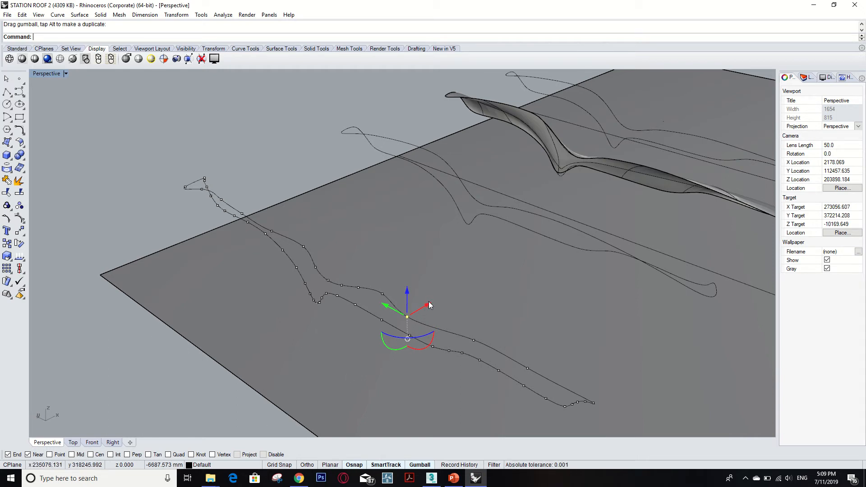
{"action": "left_click_drag", "start_coordinate": [428, 302], "coordinate": [425, 308]}
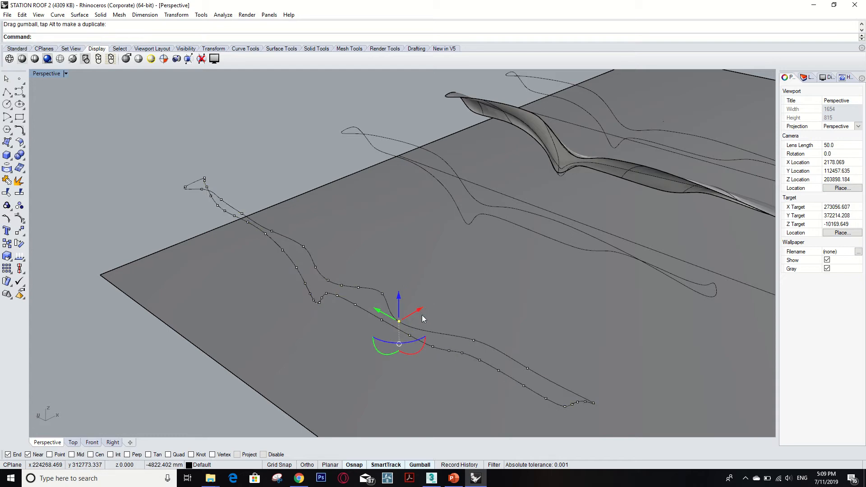
- Undo all the edit point moves on the closed profile curve
{"action": "key", "text": "ctrl+z"}
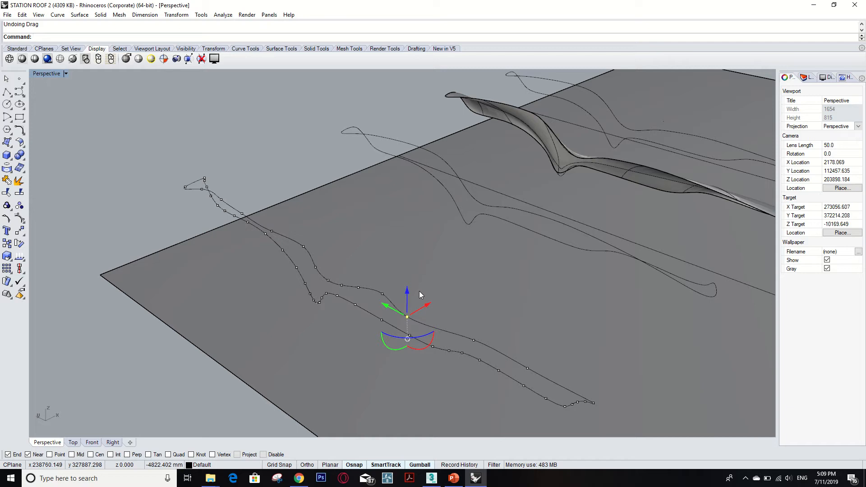
{"action": "key", "text": "ctrl+z"}
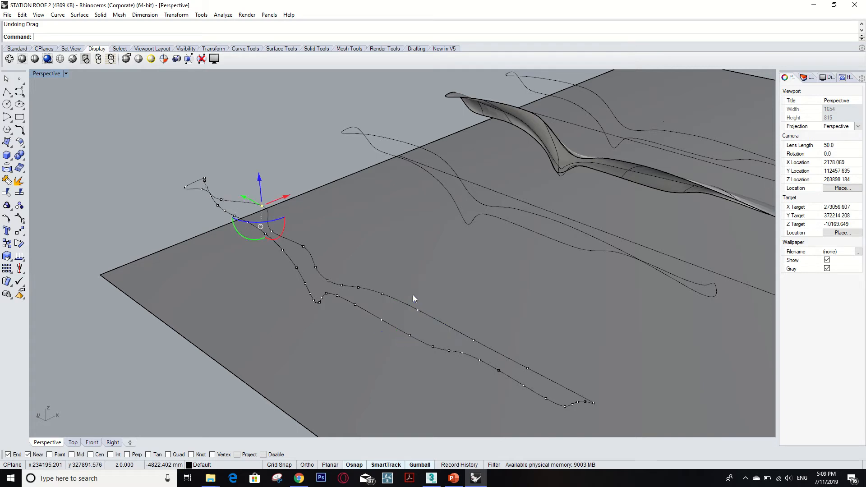
{"action": "key", "text": "ctrl+z"}
{"action": "key", "text": "ctrl+z"}
{"action": "key", "text": "ctrl+z"}
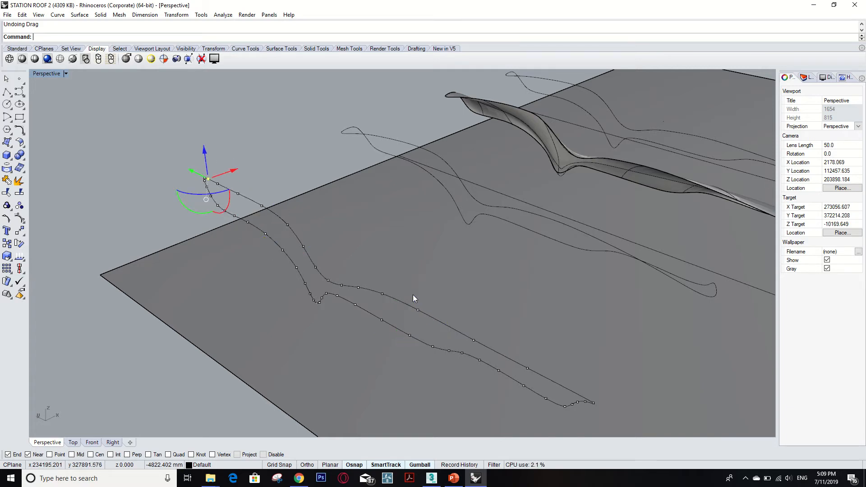
{"action": "scroll", "coordinate": [339, 294], "scroll_direction": "down", "scroll_amount": 4}
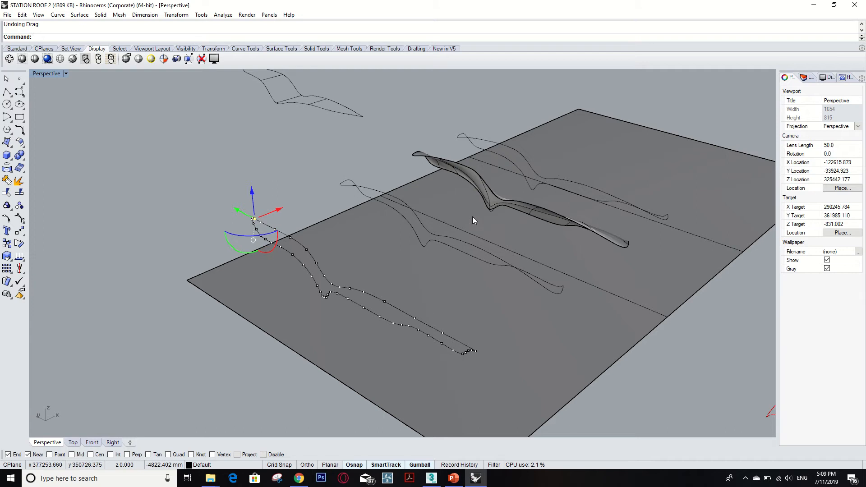
{"action": "scroll", "coordinate": [472, 217], "scroll_direction": "up", "scroll_amount": 2}
{"action": "middle_click", "coordinate": [467, 225]}
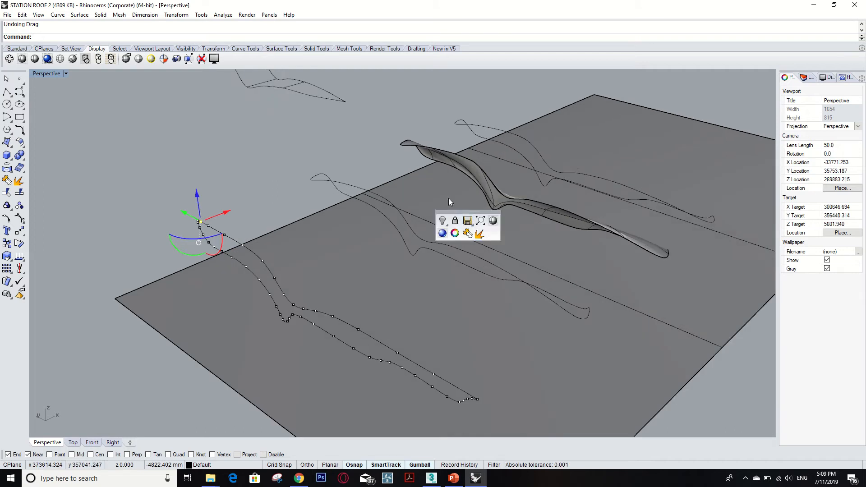
- Turn off the closed profile curve's edit points and compare that curve with the long upper edge of the neighbouring profile
{"action": "left_click", "coordinate": [436, 186]}
{"action": "left_click", "coordinate": [386, 162]}
{"action": "right_click_drag", "start_coordinate": [387, 162], "coordinate": [381, 185]}
{"action": "scroll", "coordinate": [408, 205], "scroll_direction": "up", "scroll_amount": 2}
{"action": "left_click", "coordinate": [421, 209]}
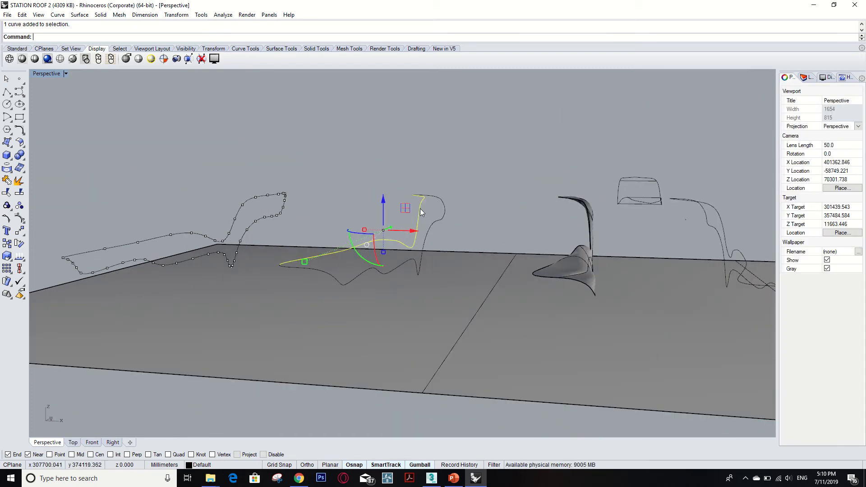
{"action": "left_click", "coordinate": [458, 184]}
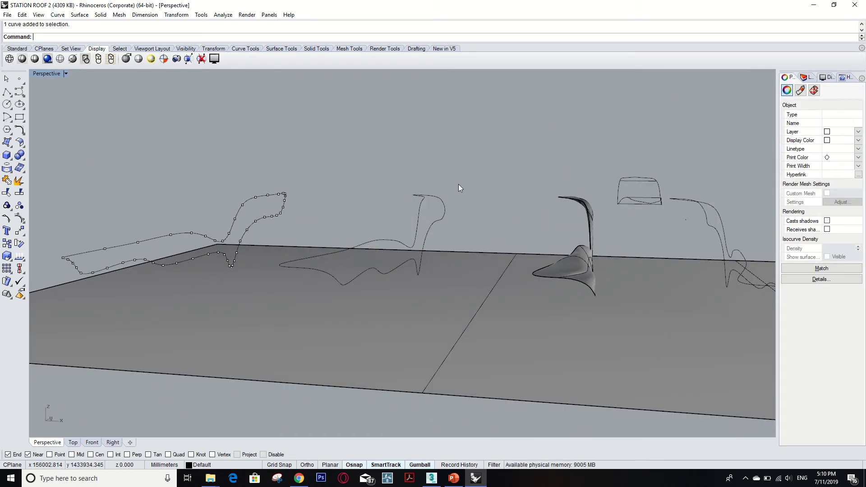
{"action": "left_click", "coordinate": [283, 191]}
{"action": "mouse_move", "coordinate": [349, 177]}
{"action": "right_mouse_down"}
{"action": "mouse_move", "coordinate": [361, 187]}
{"action": "mouse_move", "coordinate": [347, 178]}
{"action": "right_mouse_up"}
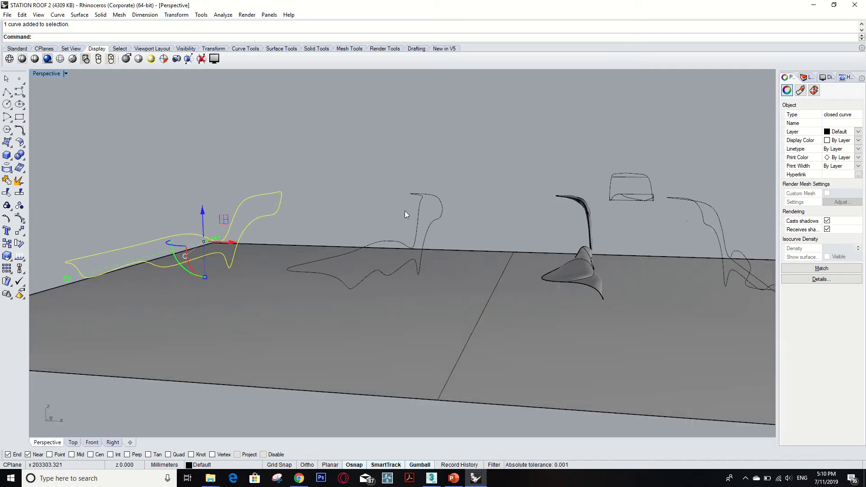
- Examine the neighbouring profile's separate open curves by selecting its upper edge, raised-end cap and low-end cap in turn
{"action": "left_click", "coordinate": [407, 248]}
{"action": "left_click", "coordinate": [407, 245]}
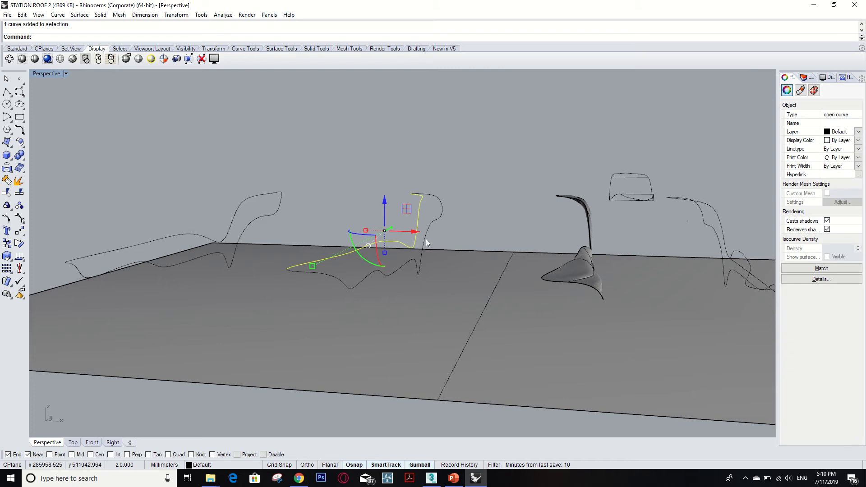
{"action": "left_click", "coordinate": [426, 239]}
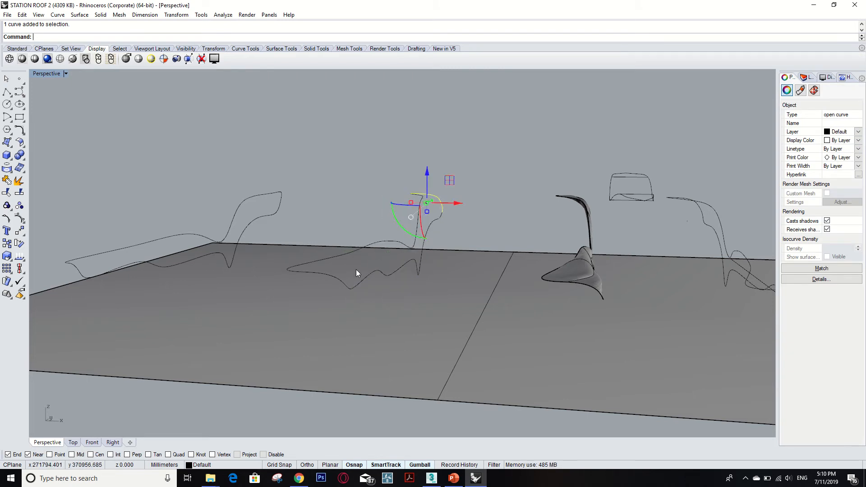
{"action": "left_click", "coordinate": [341, 283]}
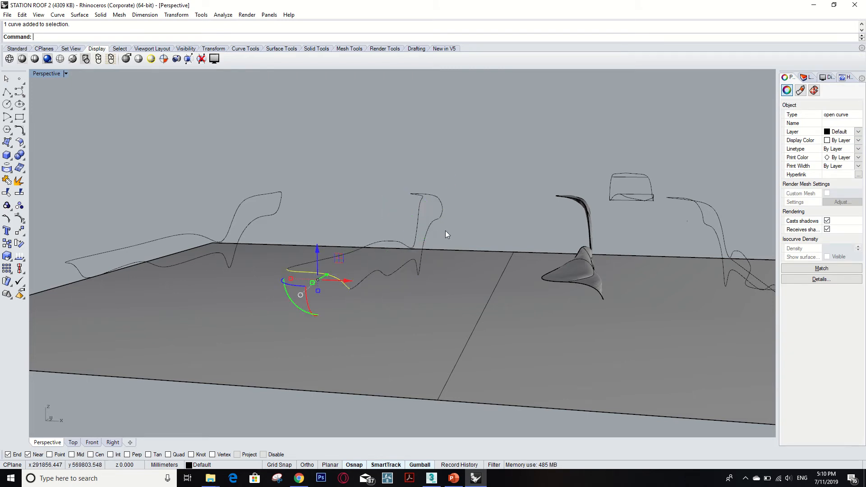
{"action": "right_click_drag", "start_coordinate": [445, 231], "coordinate": [426, 241]}
{"action": "key", "text": "Escape"}
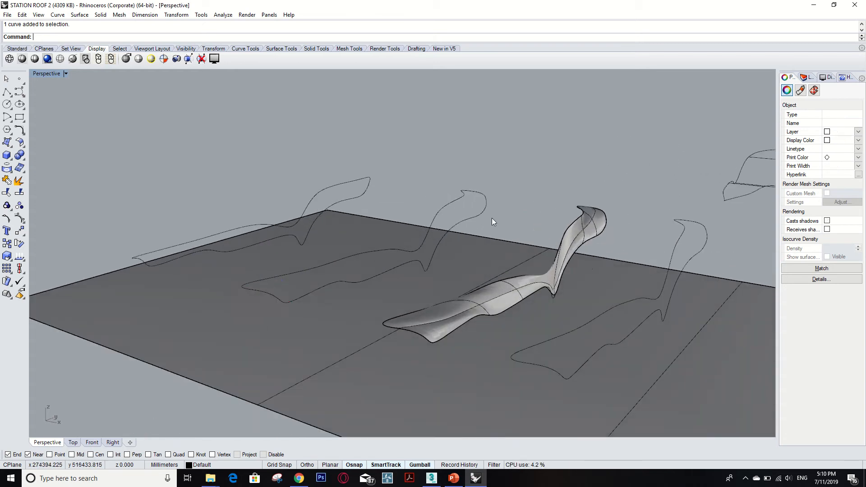
- From the roof's lower side, review the neighbouring profile's three open curves against the single closed profile curve
{"action": "right_click_drag", "start_coordinate": [480, 219], "coordinate": [427, 222]}
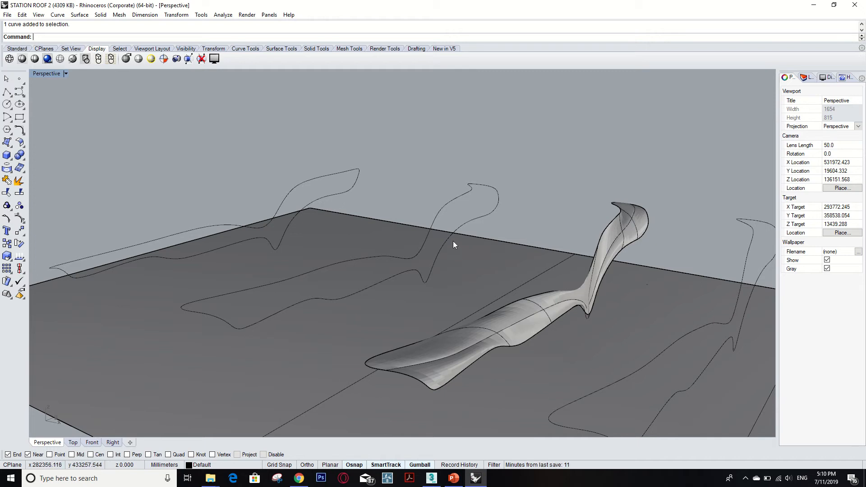
{"action": "left_click", "coordinate": [448, 204]}
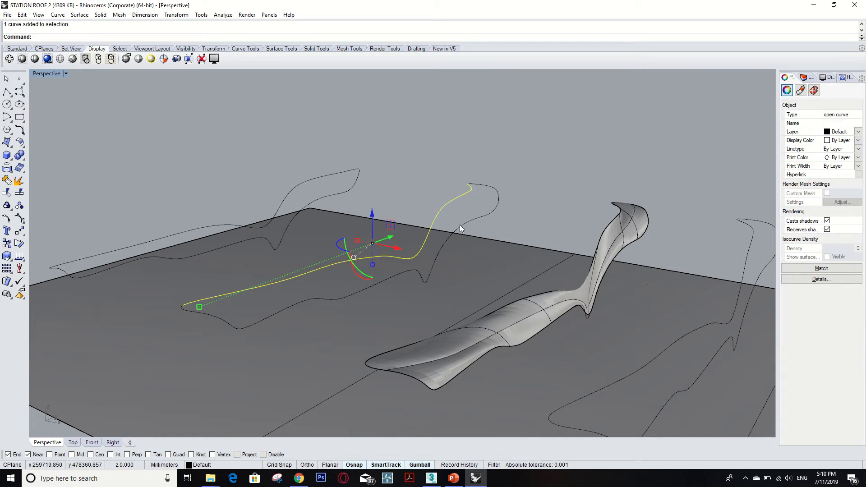
{"action": "left_click", "coordinate": [496, 194]}
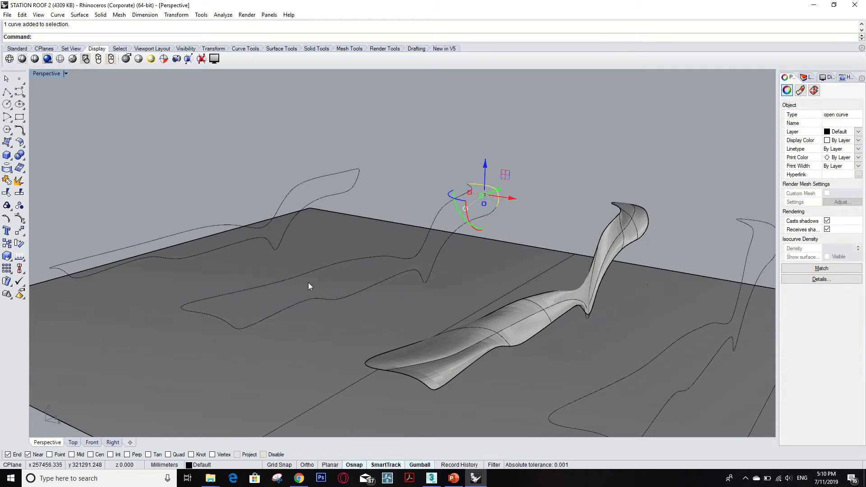
{"action": "left_click", "coordinate": [227, 325]}
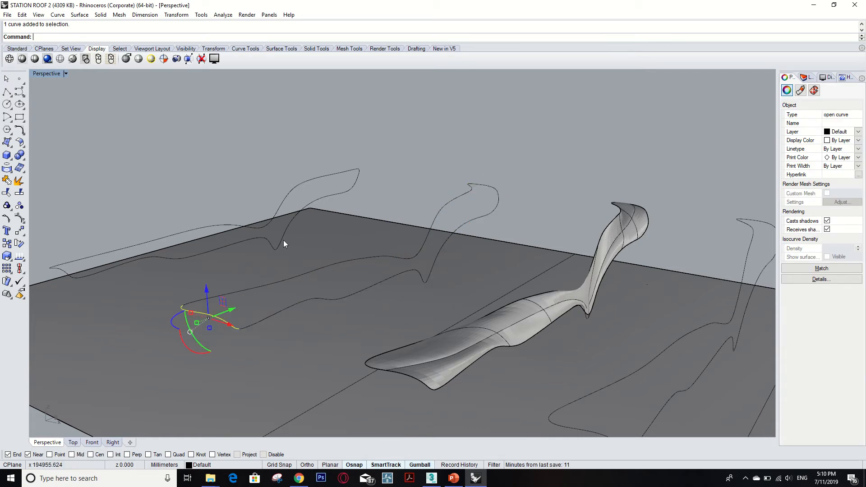
{"action": "left_click", "coordinate": [333, 197]}
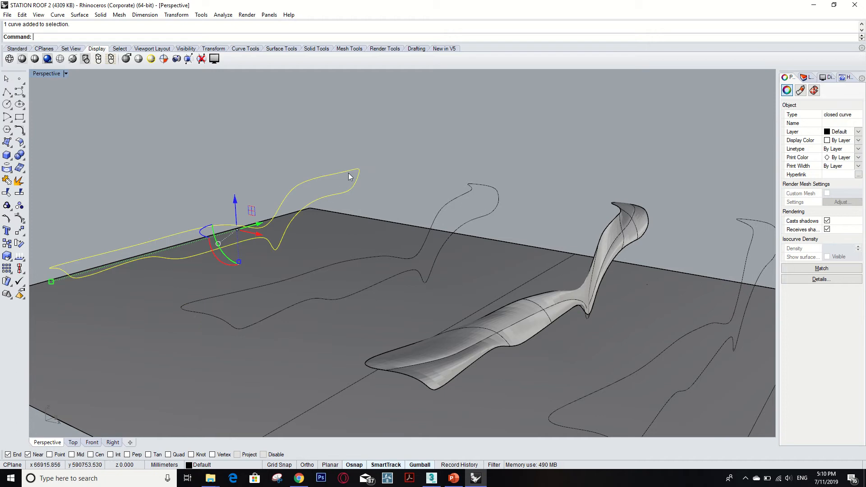
- Draw two straight two-point InterpCrv lines across the closed profile's raised end, one over the upper edge and one over the lower edge
{"action": "type", "text": "InterpCrv"}
{"action": "key", "text": "Return"}
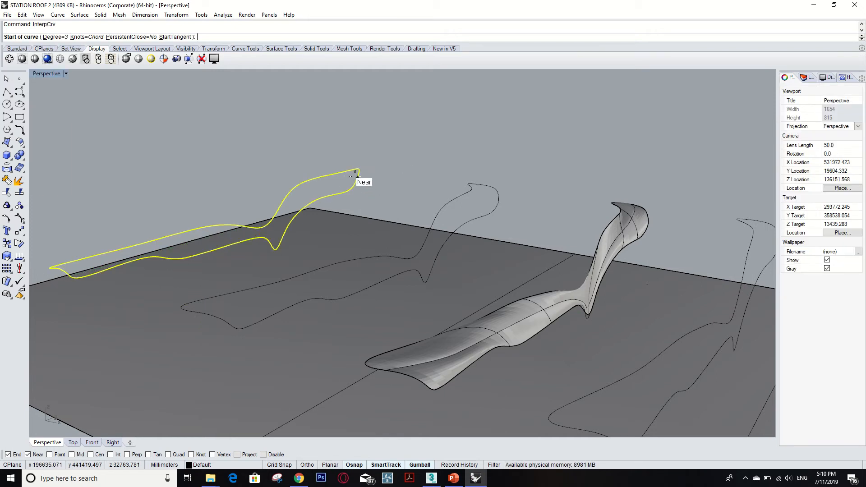
{"action": "scroll", "coordinate": [354, 176], "scroll_direction": "up", "scroll_amount": 3}
{"action": "left_click", "coordinate": [332, 186]}
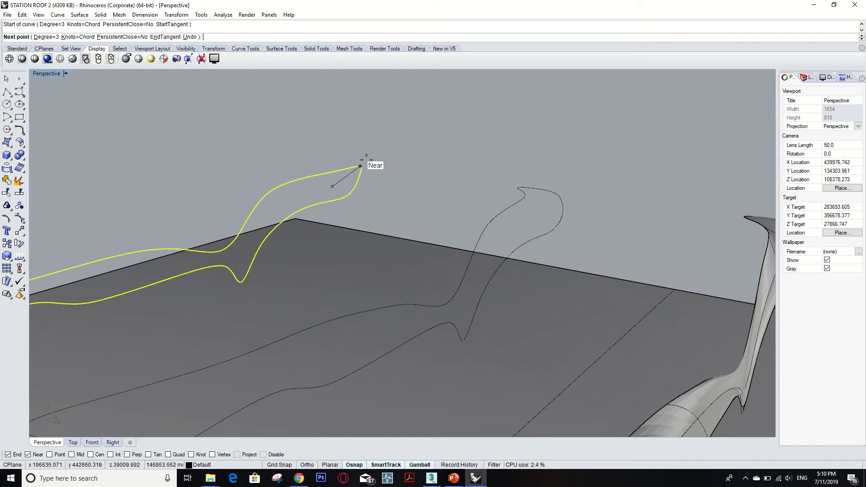
{"action": "left_click", "coordinate": [378, 145]}
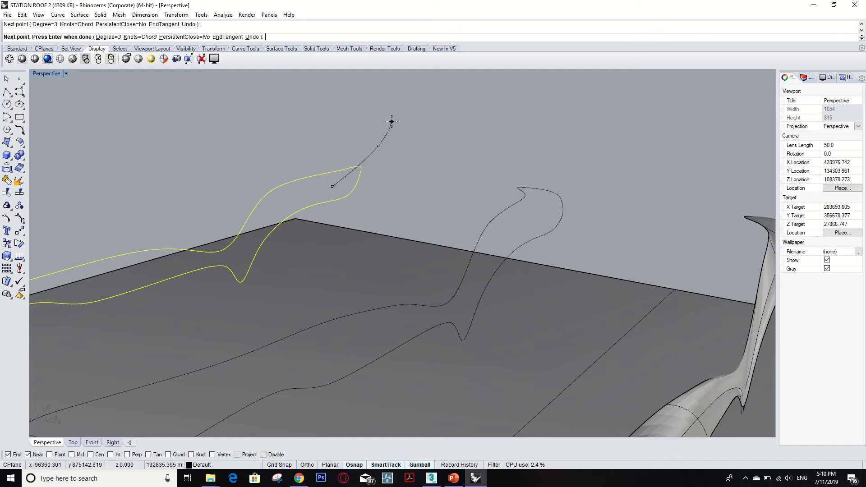
{"action": "key", "text": "Return"}
{"action": "key", "text": "Return"}
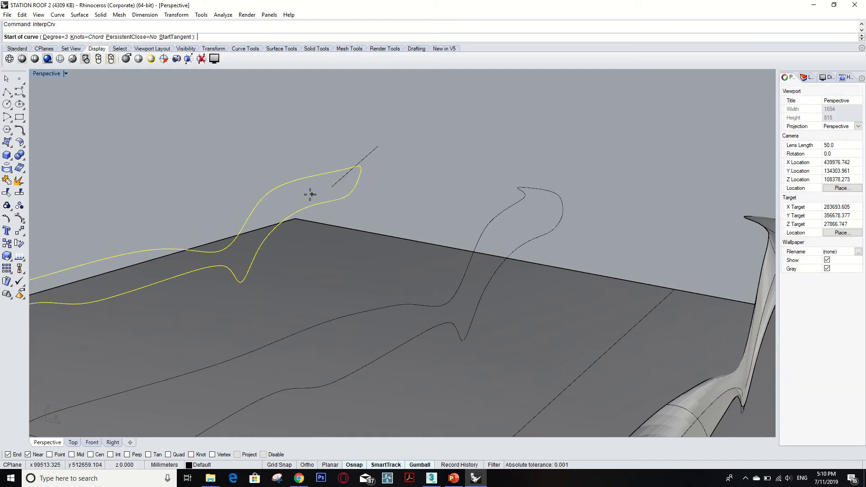
{"action": "left_click", "coordinate": [312, 195]}
- Draw two more two-point InterpCrv lines near the closed profile's low end, one across the upper edge and one across the lower edge
{"action": "key", "text": "Return"}
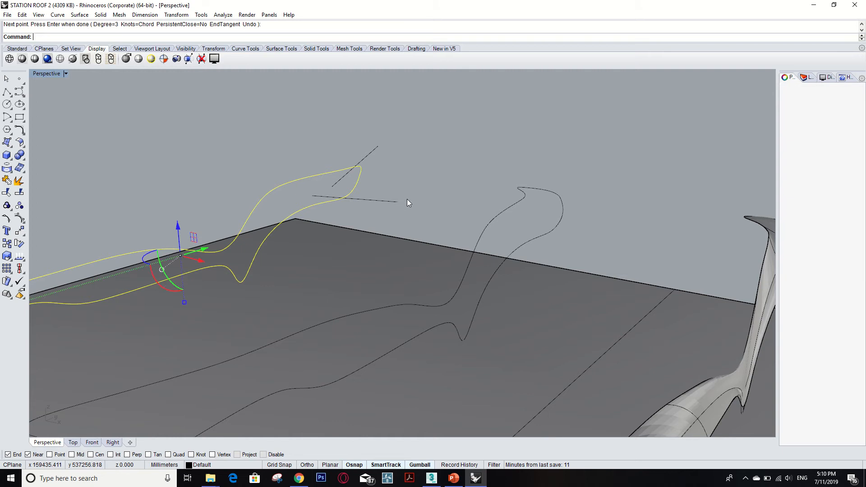
{"action": "scroll", "coordinate": [408, 201], "scroll_direction": "down", "scroll_amount": 4}
{"action": "key", "text": "Return"}
{"action": "left_click", "coordinate": [54, 271]}
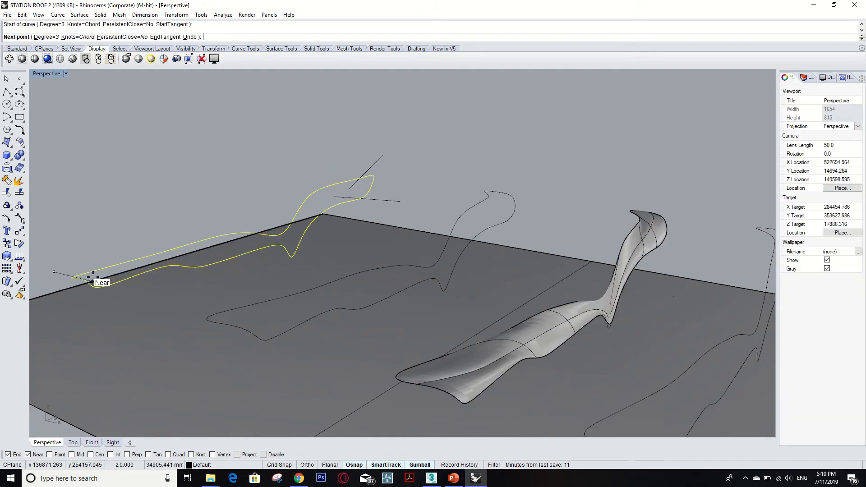
{"action": "scroll", "coordinate": [103, 268], "scroll_direction": "up", "scroll_amount": 5}
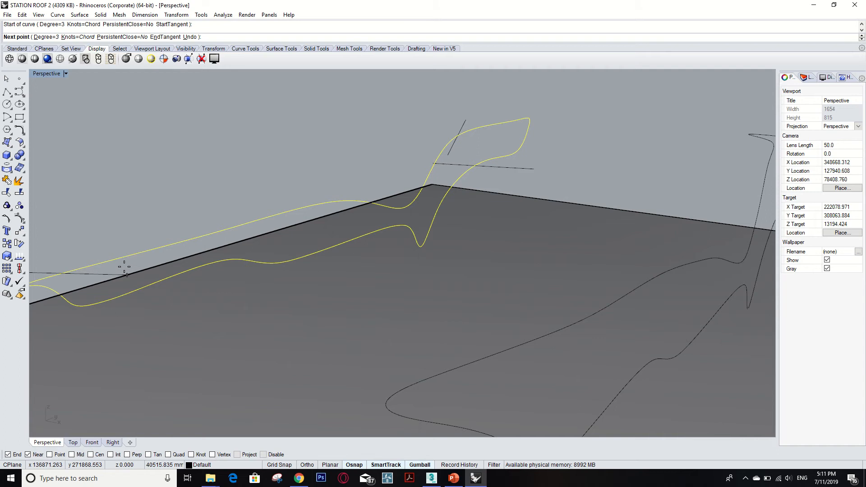
{"action": "left_click", "coordinate": [144, 261]}
{"action": "key", "text": "Return"}
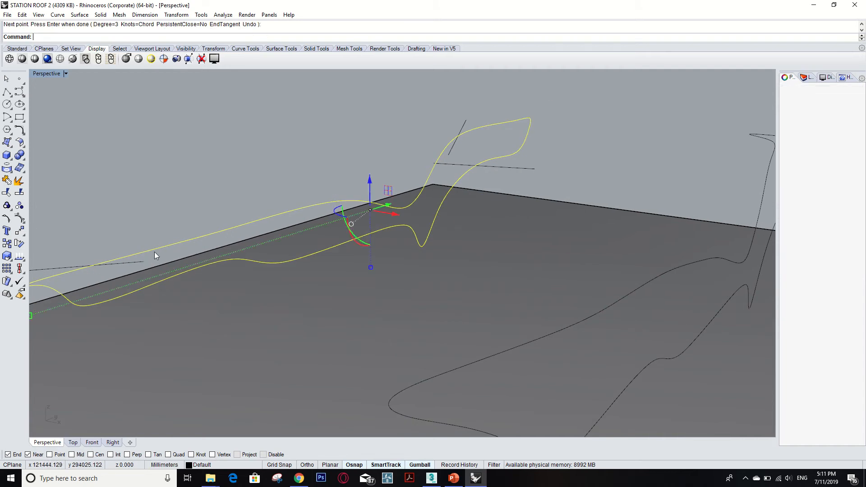
{"action": "key", "text": "Return"}
{"action": "left_click", "coordinate": [115, 287]}
{"action": "left_click", "coordinate": [104, 315]}
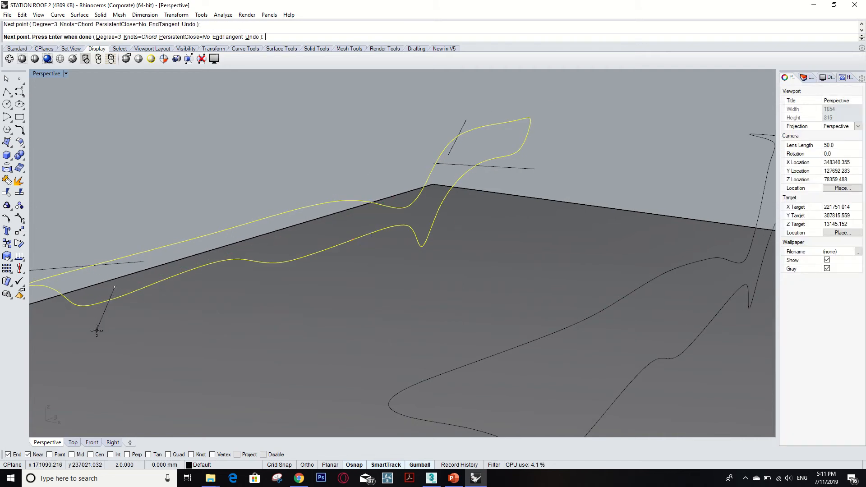
{"action": "key", "text": "Return"}
{"action": "scroll", "coordinate": [266, 297], "scroll_direction": "down", "scroll_amount": 2}
{"action": "key", "text": "Escape"}
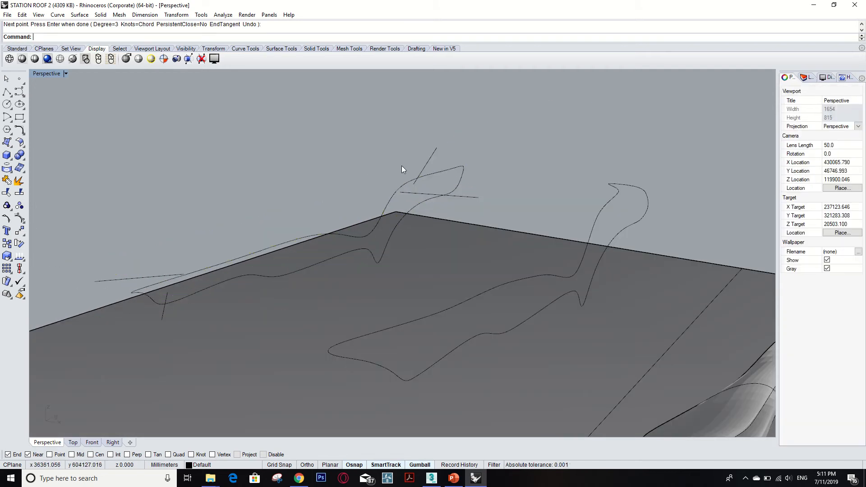
- Try to trim the closed profile's raised tip, using the two lines drawn across that end as cutting objects
{"action": "type", "text": "Tr"}
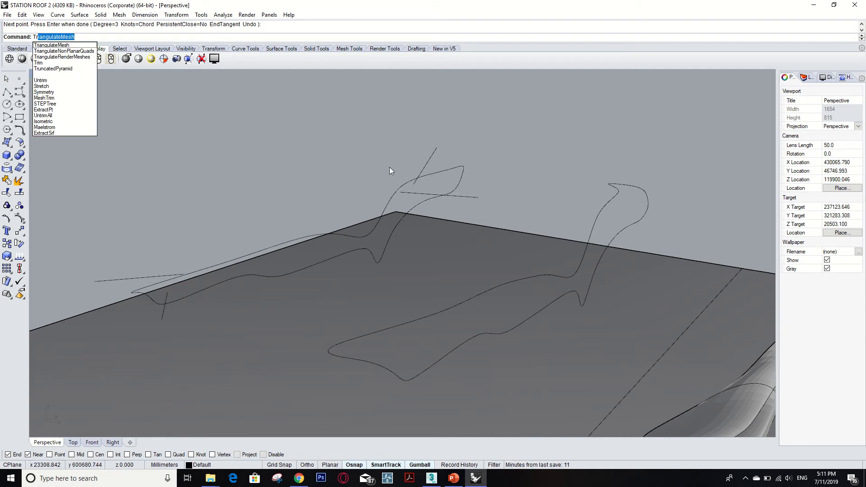
{"action": "key", "text": "Escape"}
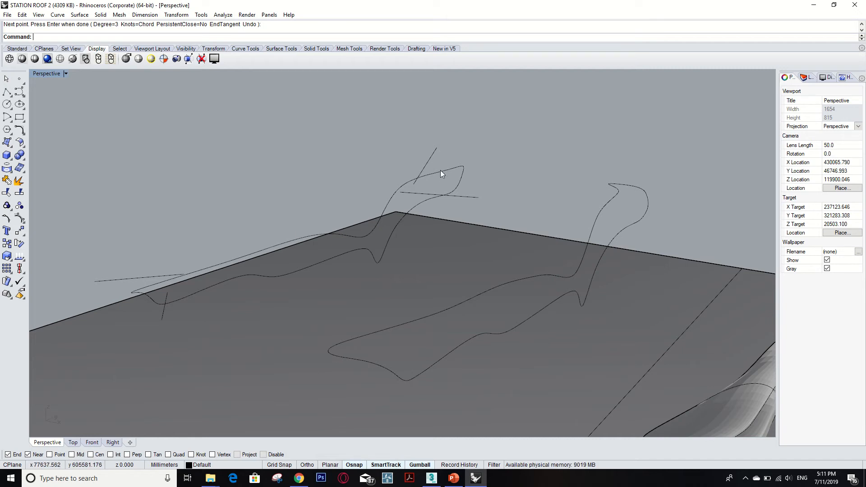
{"action": "scroll", "coordinate": [430, 174], "scroll_direction": "up", "scroll_amount": 5}
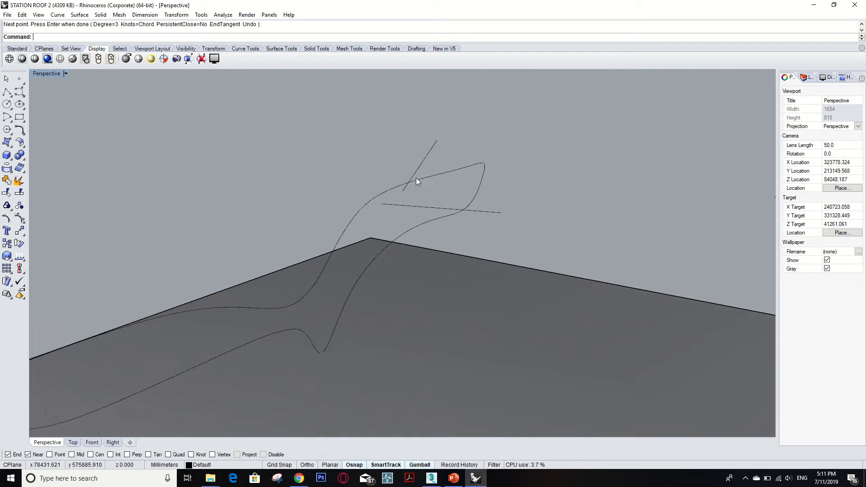
{"action": "type", "text": "Tr"}
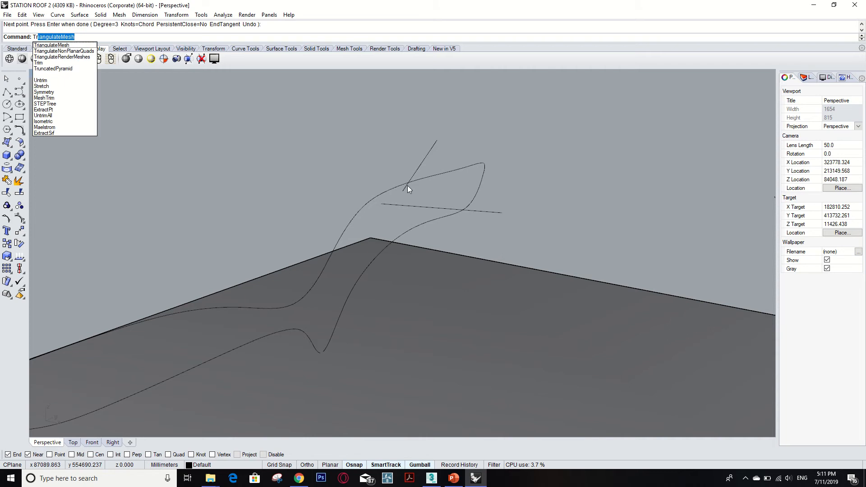
{"action": "type", "text": "im"}
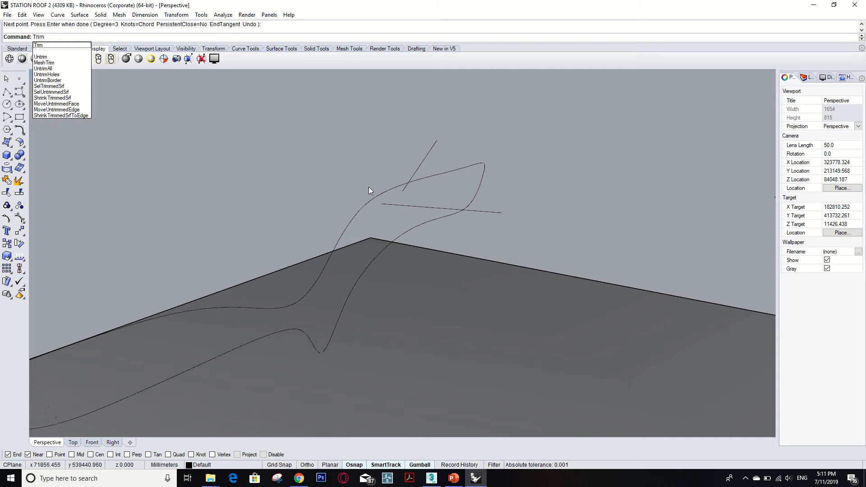
{"action": "key", "text": "Return"}
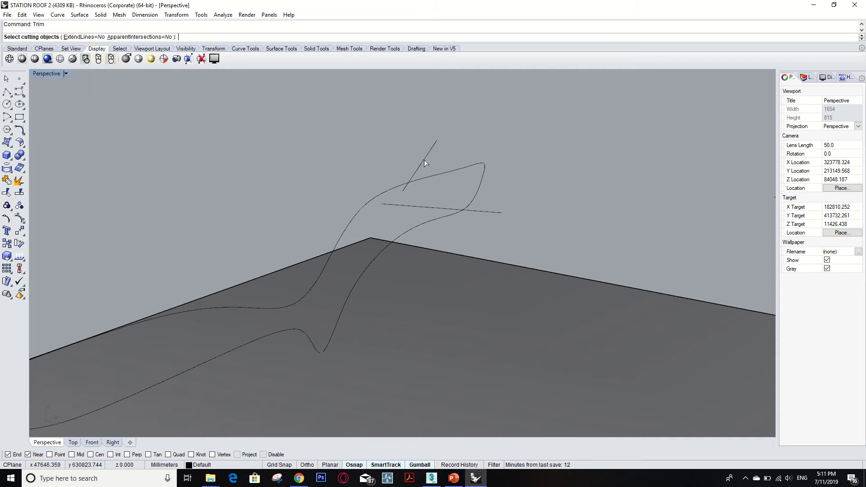
{"action": "left_click", "coordinate": [426, 165]}
{"action": "left_click", "coordinate": [491, 211]}
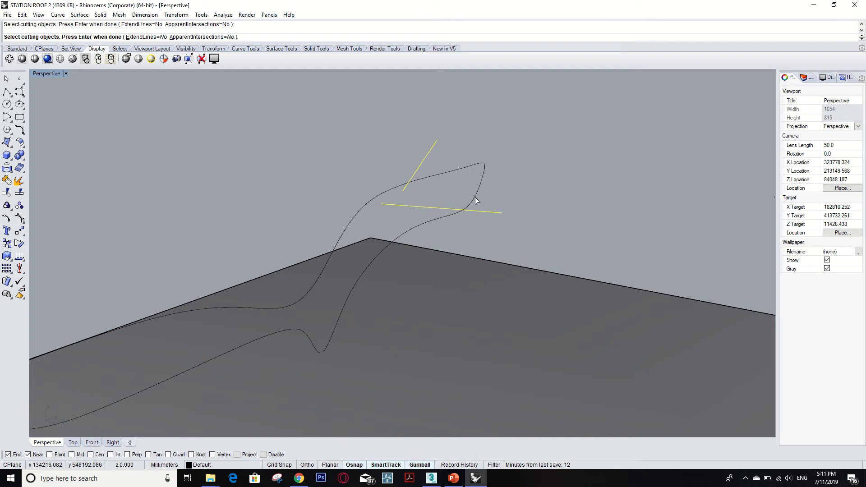
{"action": "key", "text": "Return"}
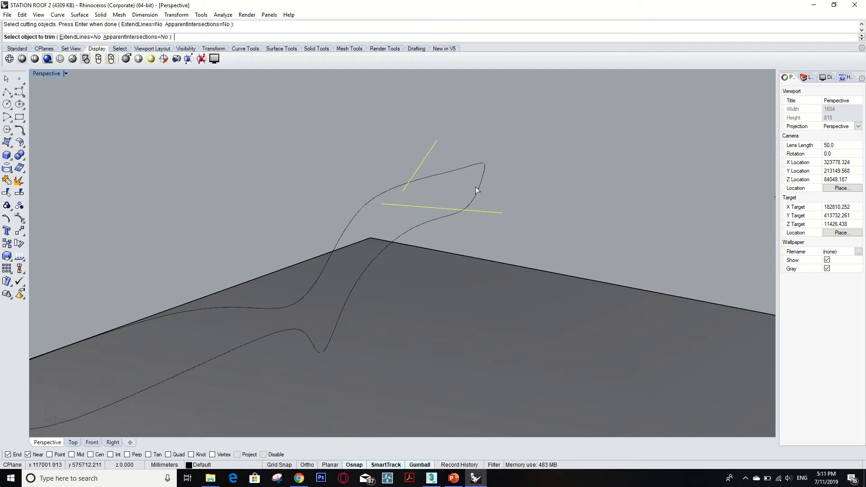
{"action": "left_click", "coordinate": [479, 186]}
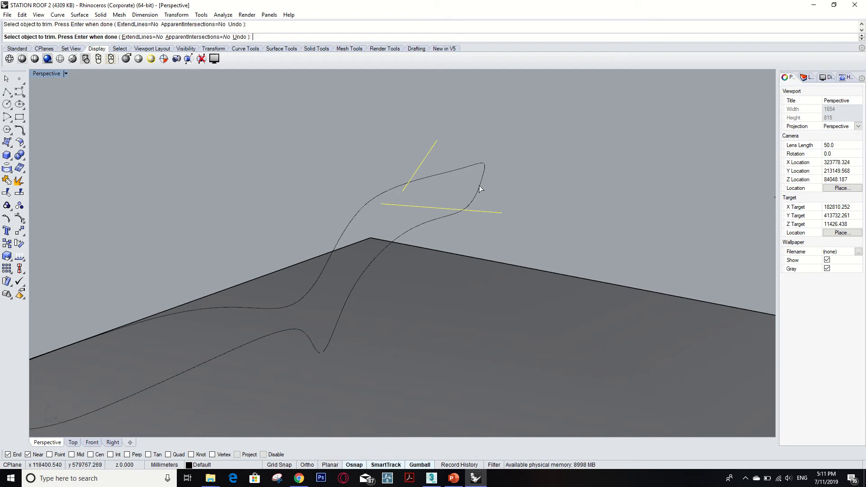
{"action": "key", "text": "Return"}
{"action": "left_click", "coordinate": [478, 186]}
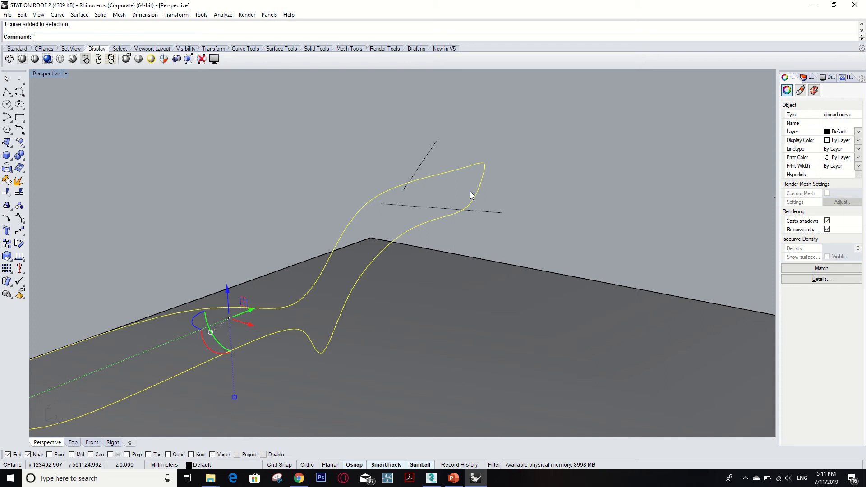
- Undo the last operation and delete the two cutting lines beside the closed profile's raised end
{"action": "right_click_drag", "start_coordinate": [503, 186], "coordinate": [546, 186]}
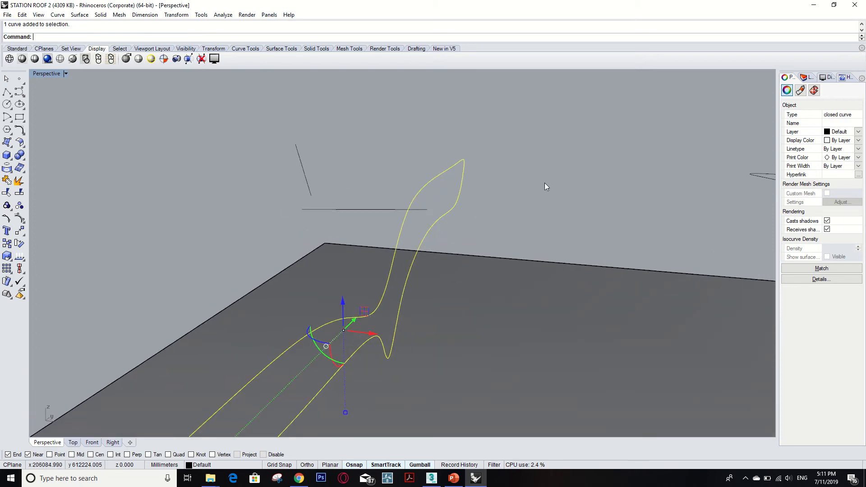
{"action": "key", "text": "ctrl+z"}
{"action": "left_click", "coordinate": [365, 209]}
{"action": "key", "text": "Delete"}
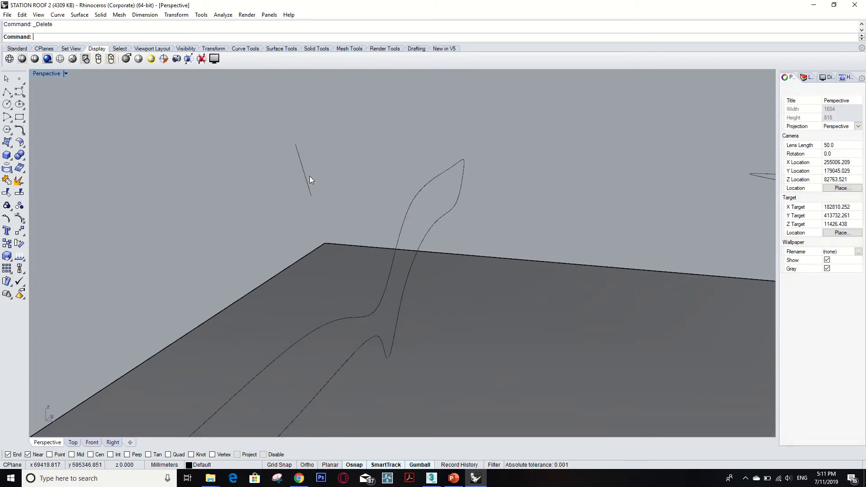
{"action": "left_click", "coordinate": [305, 180]}
{"action": "key", "text": "Delete"}
{"action": "scroll", "coordinate": [336, 200], "scroll_direction": "down", "scroll_amount": 9}
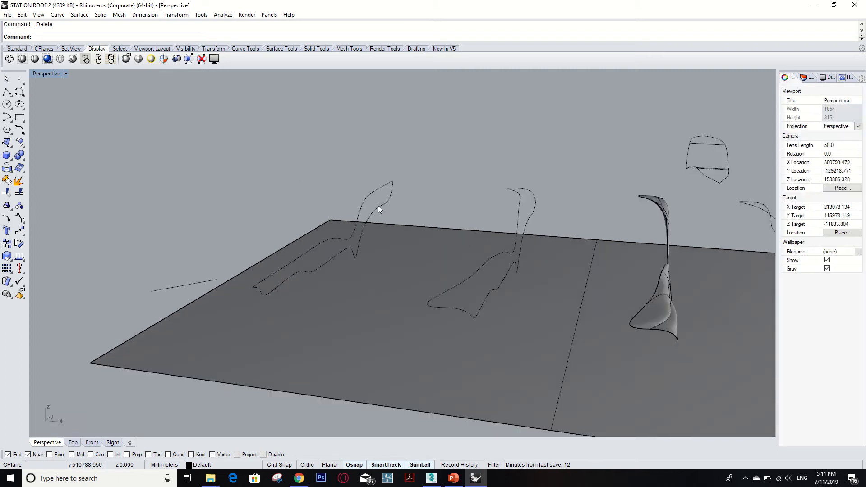
- Draw two straight two-point InterpCrv lines outward from the closed profile's raised end, one from the upper edge and one from the lower edge
{"action": "scroll", "coordinate": [376, 203], "scroll_direction": "up", "scroll_amount": 7}
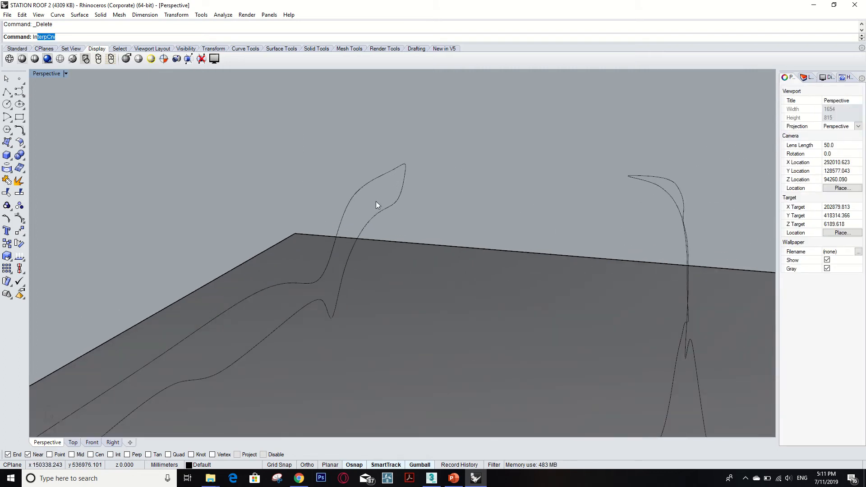
{"action": "key", "text": "Return"}
{"action": "left_click", "coordinate": [386, 173]}
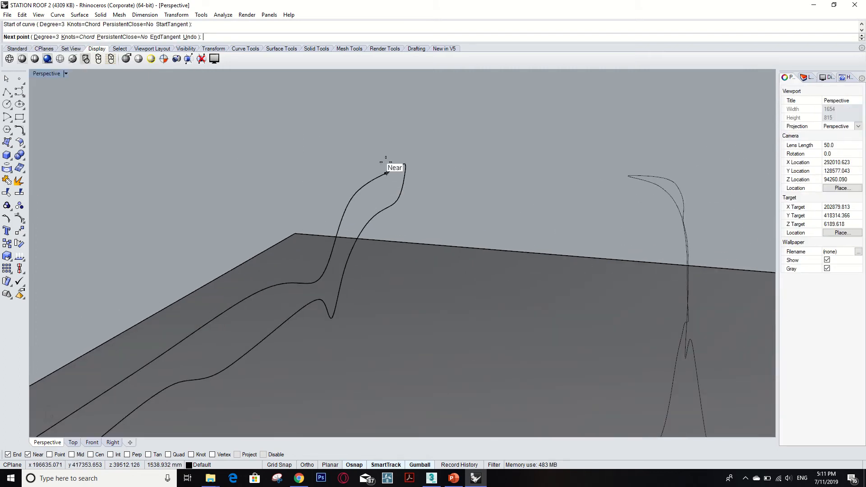
{"action": "left_click", "coordinate": [396, 125]}
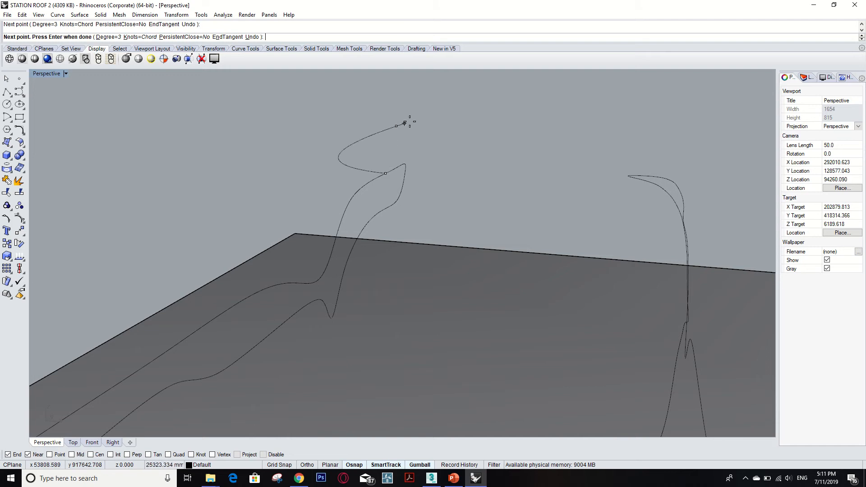
{"action": "key", "text": "Return"}
{"action": "key", "text": "Return"}
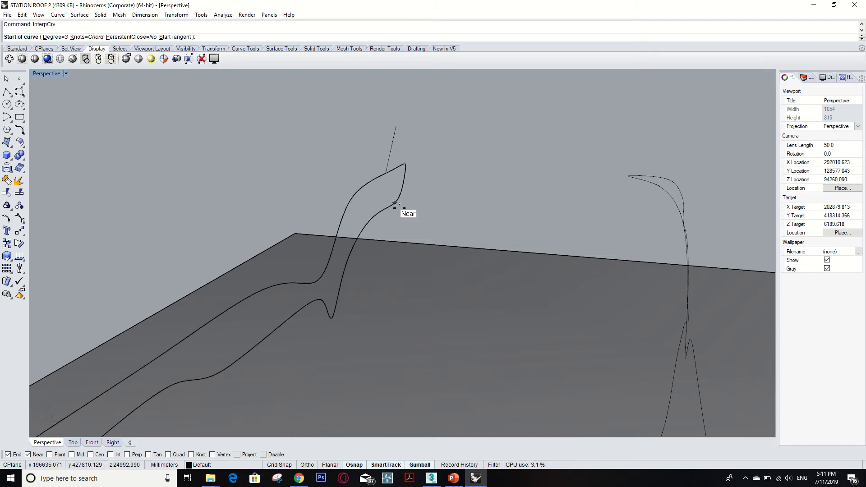
{"action": "left_click", "coordinate": [395, 203]}
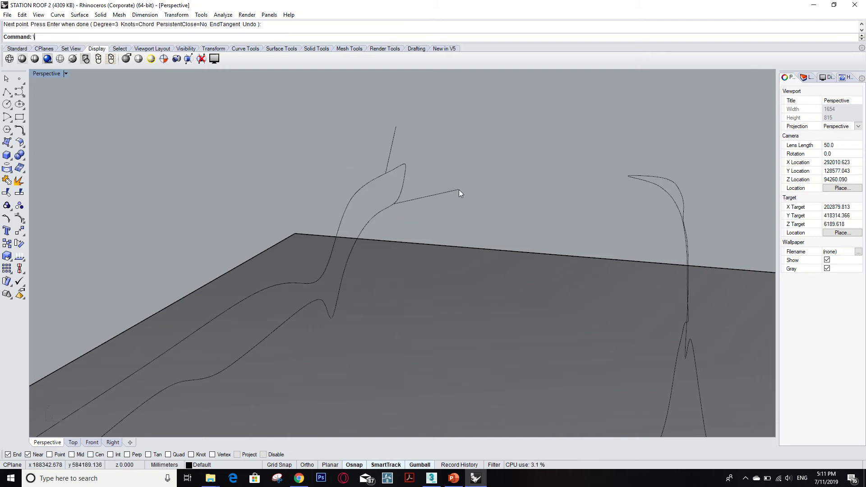
- Trim away the closed profile's raised tip, using the two outward lines at that end as cutting objects
{"action": "scroll", "coordinate": [405, 175], "scroll_direction": "up", "scroll_amount": 4}
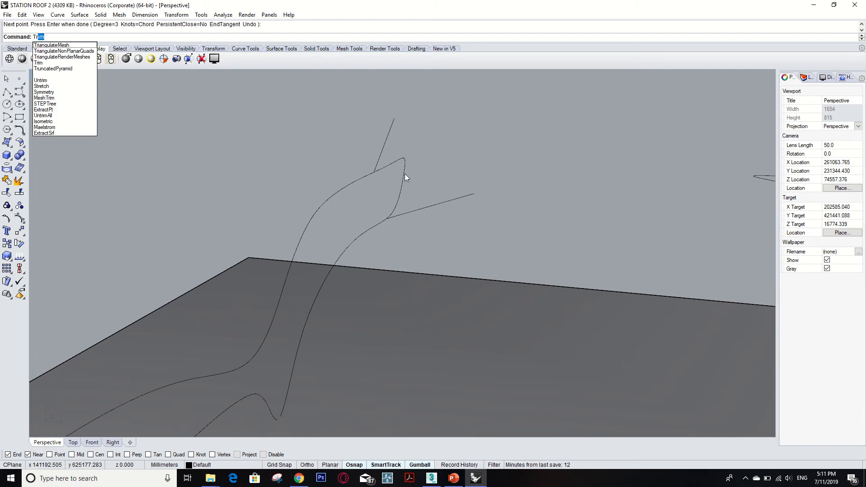
{"action": "key", "text": "Return"}
{"action": "left_click", "coordinate": [383, 153]}
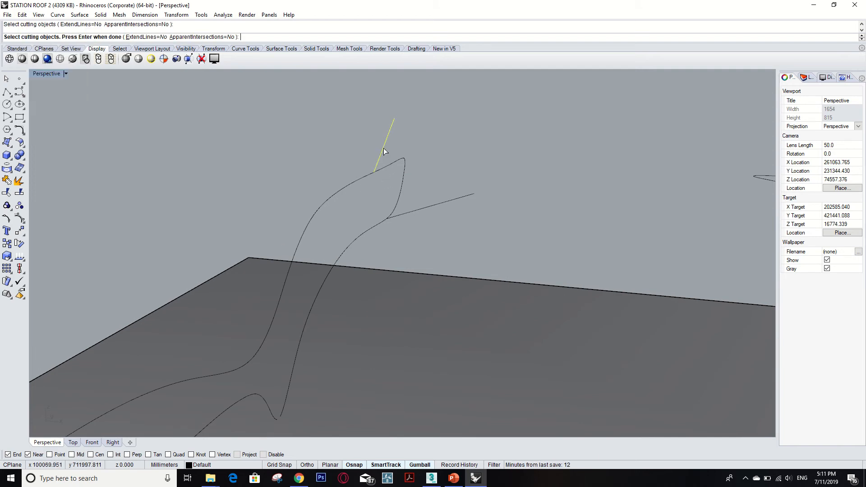
{"action": "left_click", "coordinate": [439, 204]}
{"action": "key", "text": "Return"}
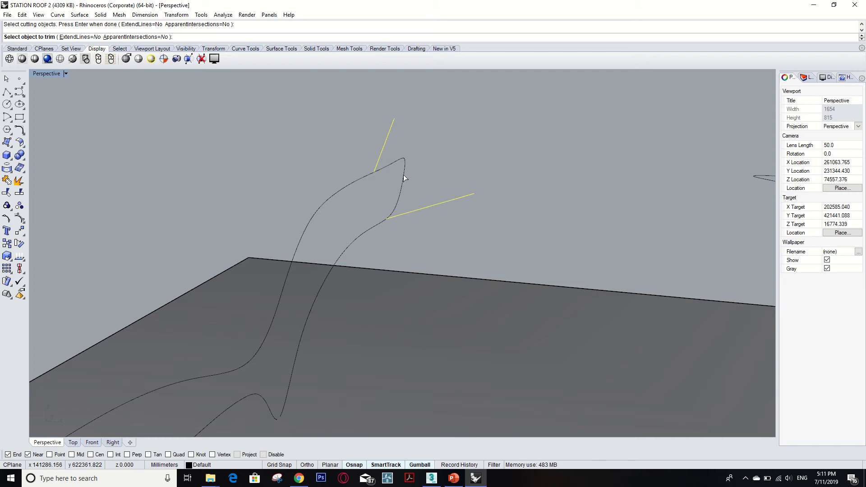
{"action": "left_click", "coordinate": [403, 177]}
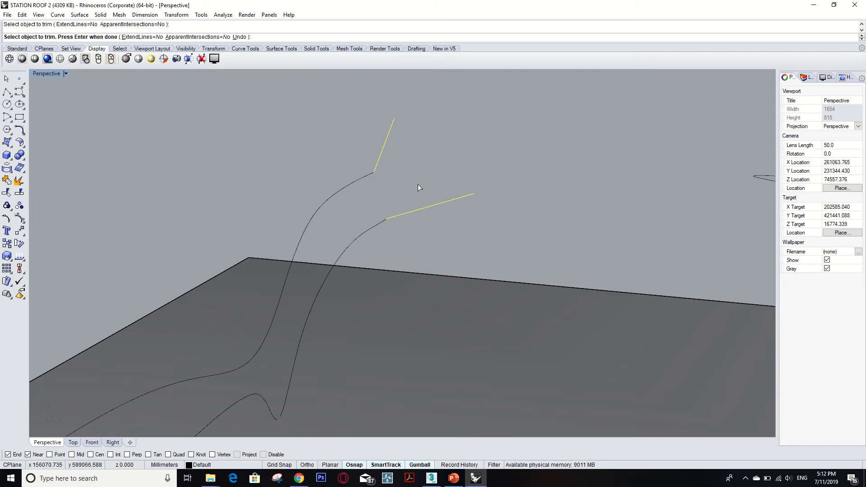
{"action": "scroll", "coordinate": [417, 184], "scroll_direction": "down", "scroll_amount": 6}
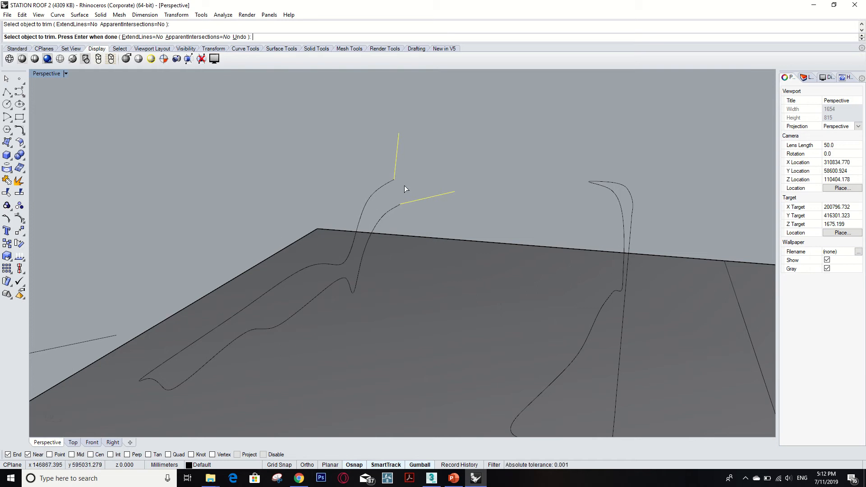
{"action": "key", "text": "Escape"}
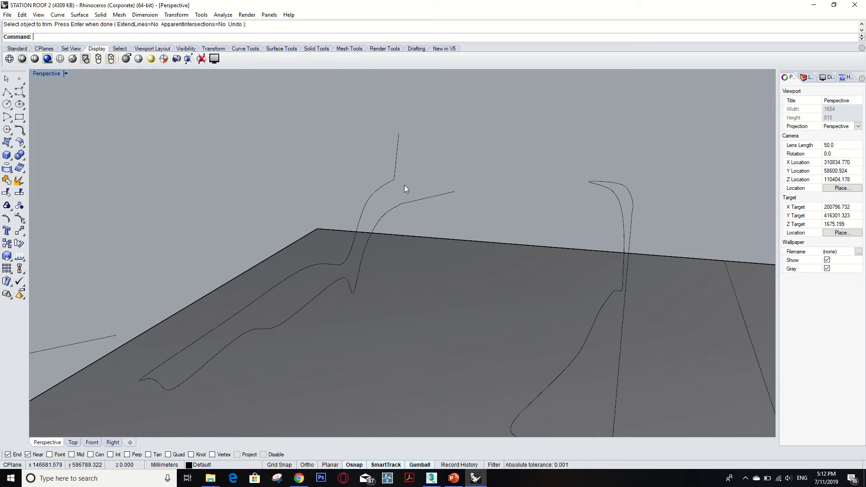
- Undo the tip trim and the two cutting lines at the closed profile's raised end, and clear the selection
{"action": "key", "text": "ctrl+z"}
{"action": "scroll", "coordinate": [419, 202], "scroll_direction": "down", "scroll_amount": 2}
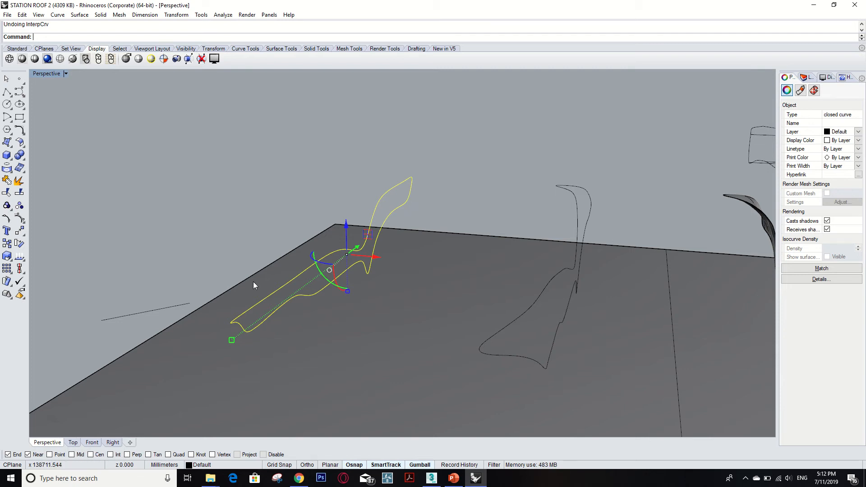
{"action": "scroll", "coordinate": [413, 206], "scroll_direction": "down", "scroll_amount": 4}
{"action": "middle_click", "coordinate": [413, 207]}
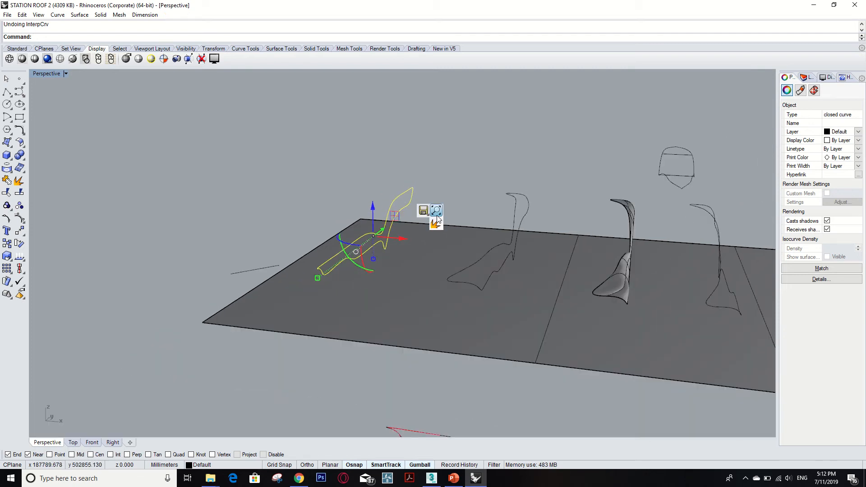
{"action": "left_click", "coordinate": [453, 175]}
- Examine the neighbouring profile by selecting its two long edges and two end pieces together, and clear the selection
{"action": "right_click_drag", "start_coordinate": [452, 186], "coordinate": [419, 199]}
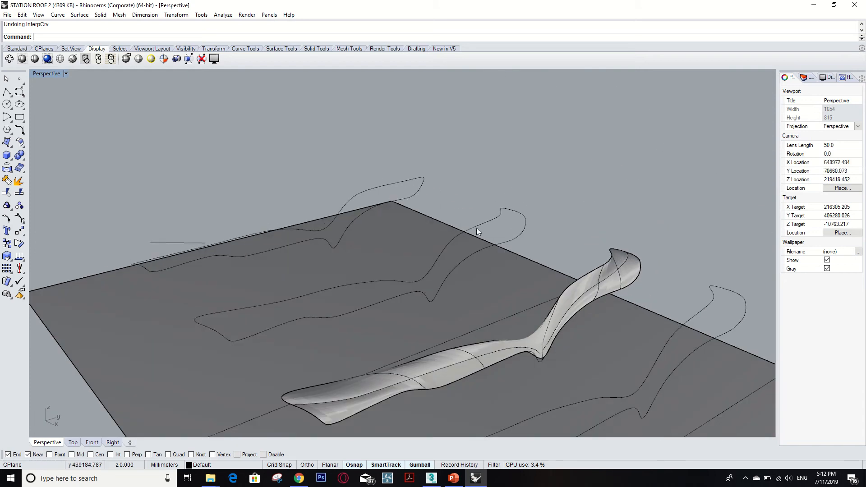
{"action": "left_click", "coordinate": [476, 225]}
{"action": "left_click", "coordinate": [524, 226], "text": "shift"}
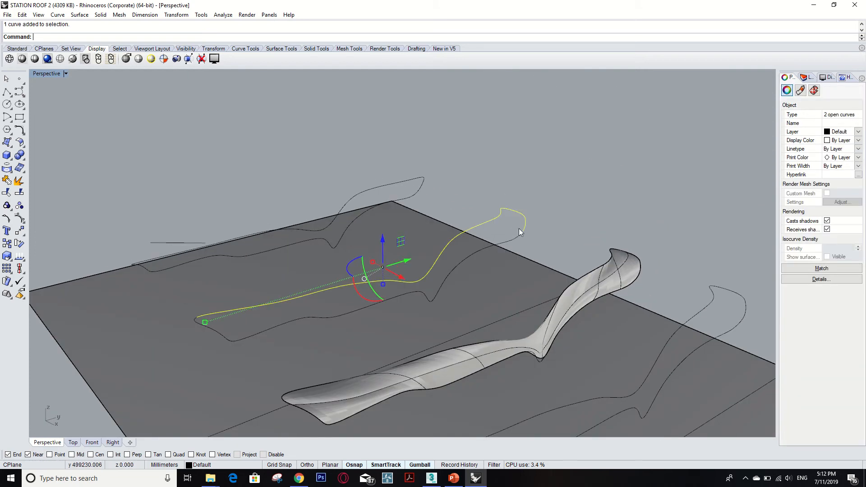
{"action": "left_click", "coordinate": [511, 239], "text": "shift"}
{"action": "left_click", "coordinate": [219, 333], "text": "shift"}
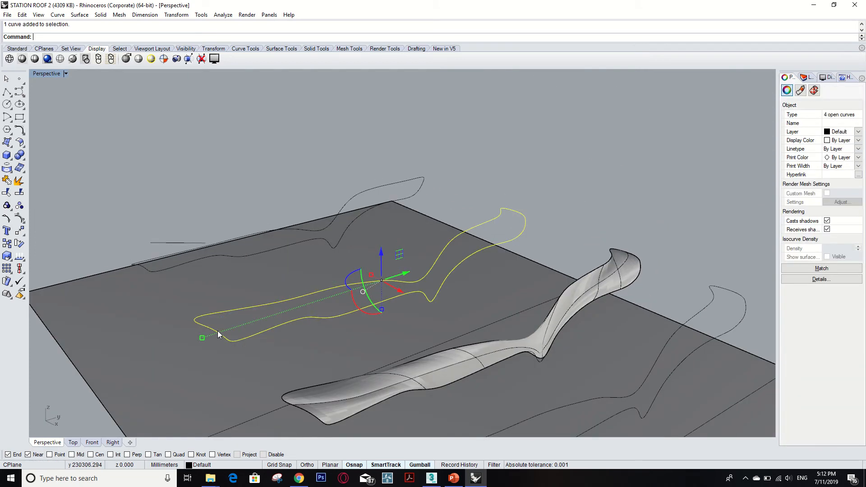
{"action": "right_click_drag", "start_coordinate": [375, 292], "coordinate": [408, 289]}
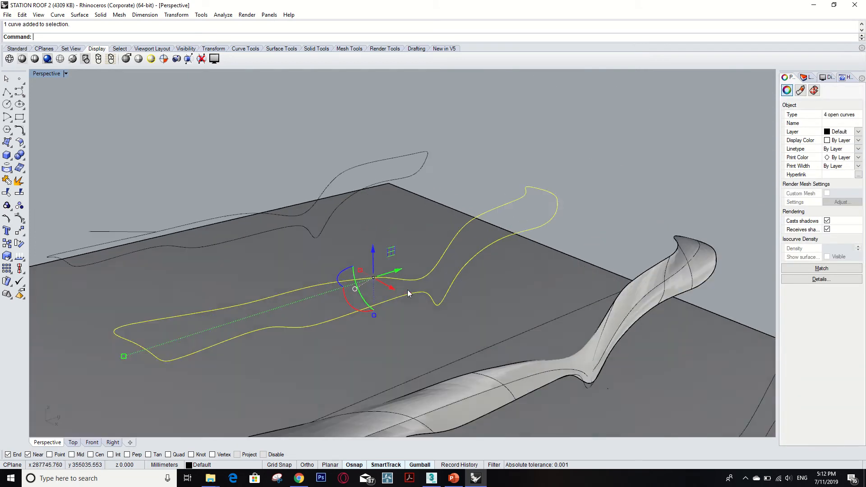
{"action": "left_click", "coordinate": [595, 190]}
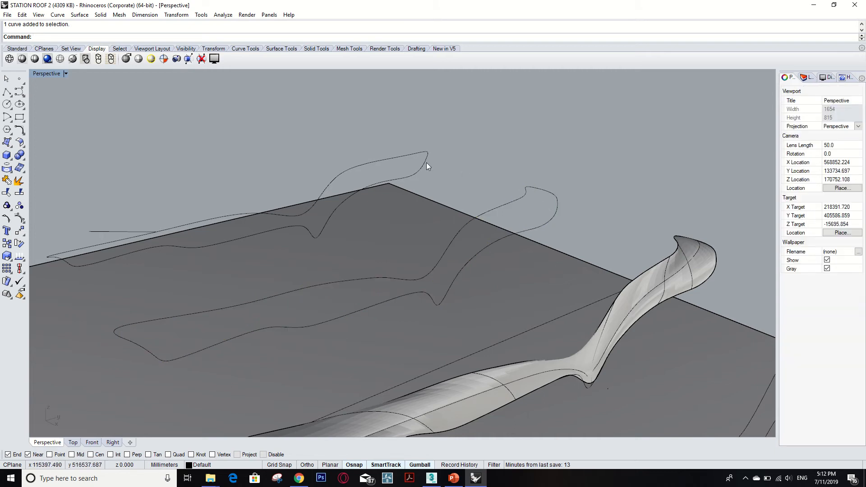
- Draw a two-point InterpCrv line outward from the closed profile's upper edge and another from its lower edge, close to the raised tip
{"action": "scroll", "coordinate": [397, 153], "scroll_direction": "up", "scroll_amount": 3}
{"action": "type", "text": "InterpCrv"}
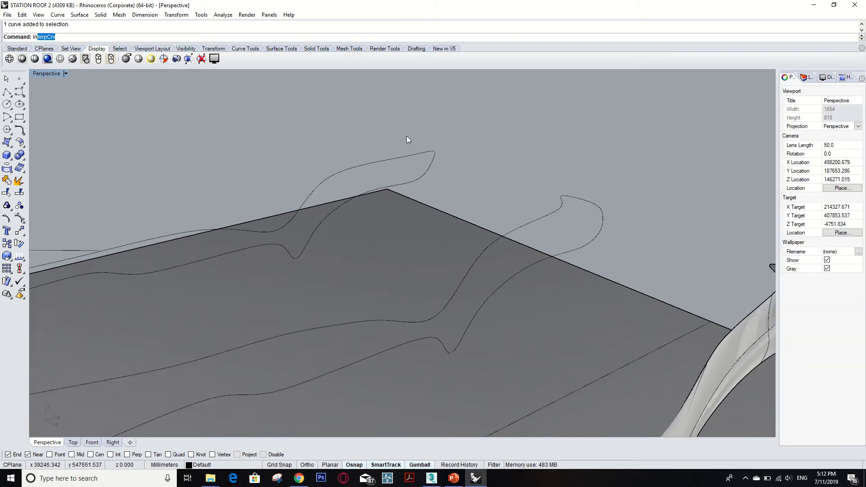
{"action": "key", "text": "Return"}
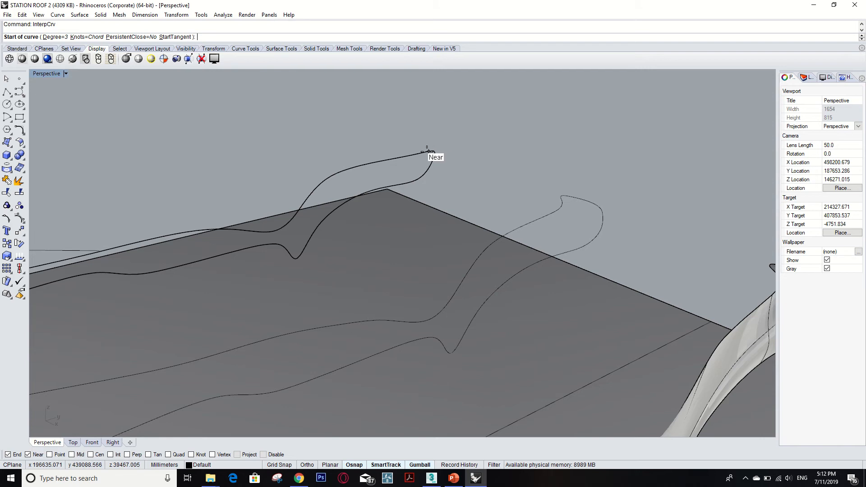
{"action": "left_click", "coordinate": [431, 152]}
{"action": "left_click", "coordinate": [446, 121]}
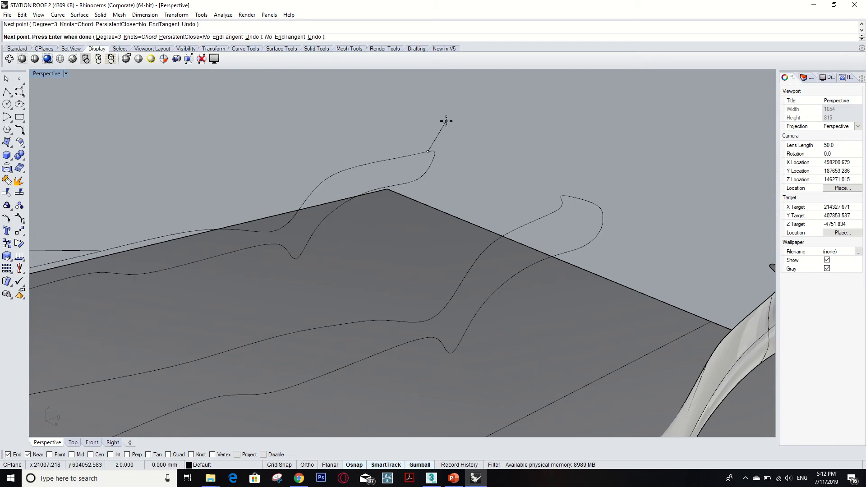
{"action": "key", "text": "Return"}
{"action": "key", "text": "Return"}
{"action": "left_click", "coordinate": [421, 178]}
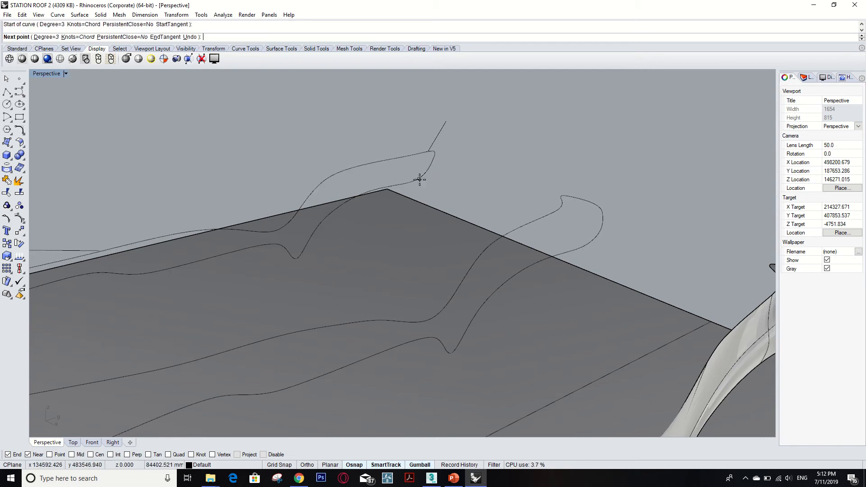
{"action": "left_click", "coordinate": [454, 181]}
- Draw two two-point InterpCrv lines outward from the closed profile's low end, one starting at each corner
{"action": "key", "text": "Return"}
{"action": "scroll", "coordinate": [431, 174], "scroll_direction": "down", "scroll_amount": 6}
{"action": "key", "text": "Return"}
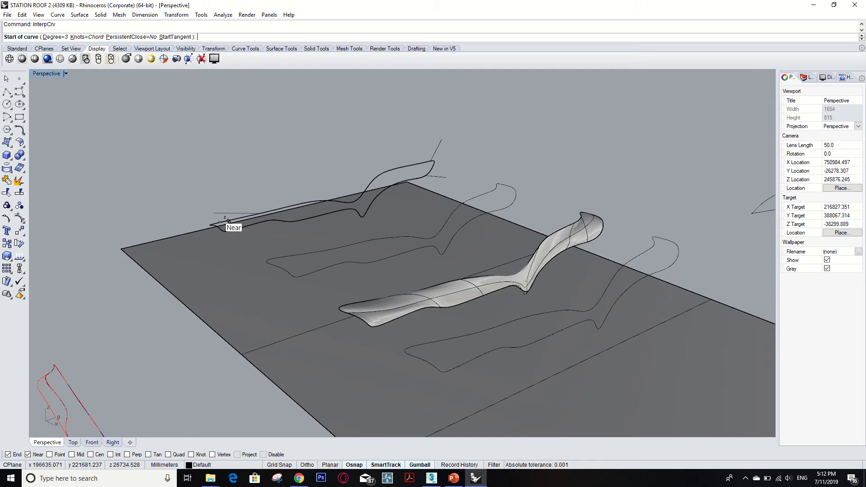
{"action": "left_click", "coordinate": [210, 225]}
{"action": "left_click", "coordinate": [177, 205]}
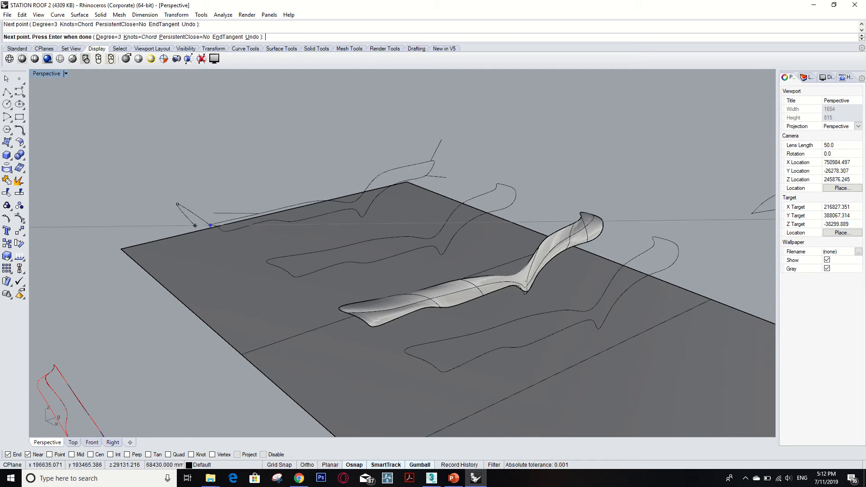
{"action": "key", "text": "Return"}
{"action": "key", "text": "Return"}
{"action": "scroll", "coordinate": [220, 232], "scroll_direction": "up", "scroll_amount": 2}
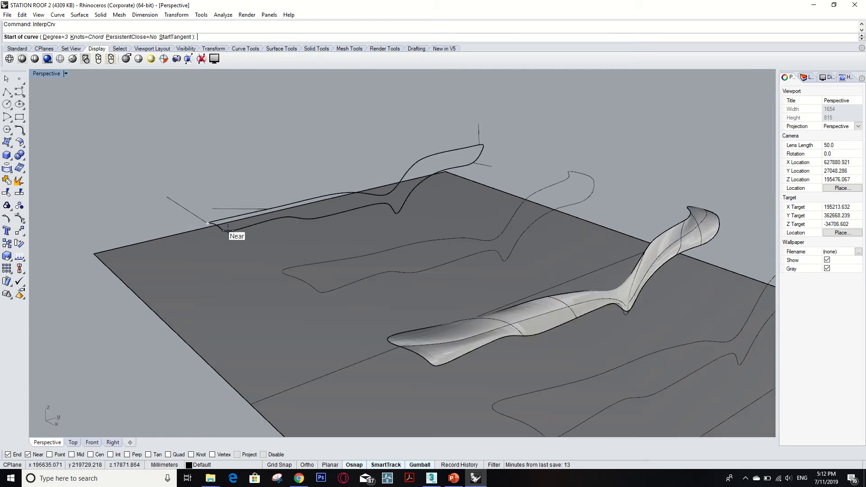
{"action": "left_click", "coordinate": [228, 231]}
{"action": "left_click", "coordinate": [215, 250]}
{"action": "key", "text": "Return"}
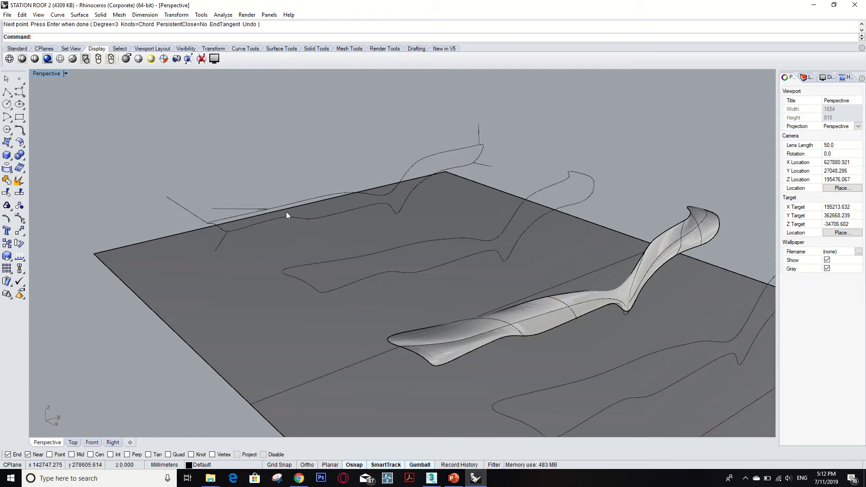
- Inspect the neighbouring profile's two long edges and two end curves one at a time, and clear the selection
{"action": "scroll", "coordinate": [482, 158], "scroll_direction": "up", "scroll_amount": 2}
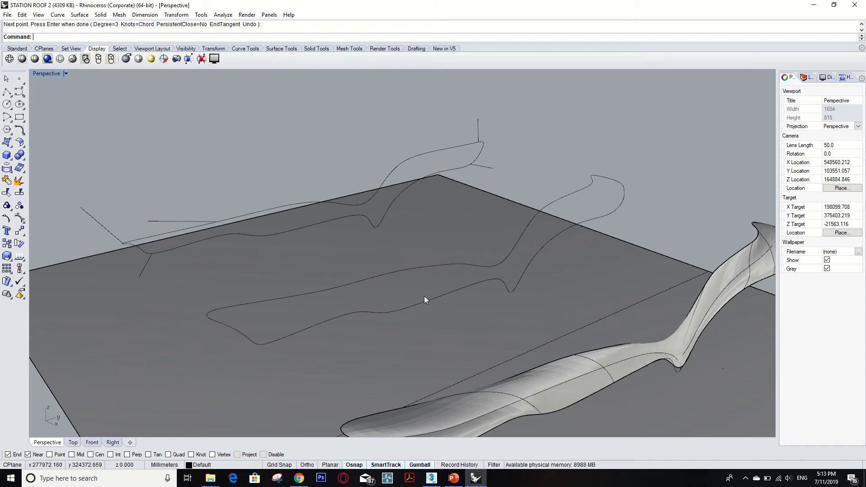
{"action": "key", "text": "Escape"}
{"action": "left_click", "coordinate": [440, 297]}
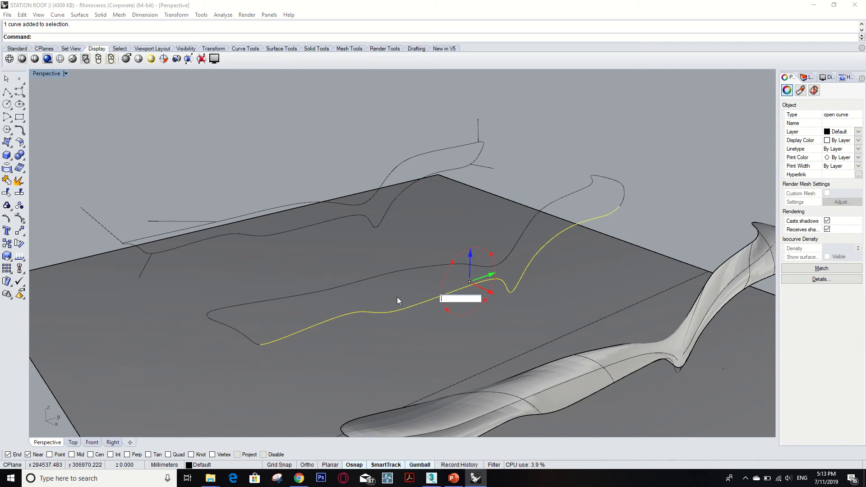
{"action": "left_click", "coordinate": [382, 275]}
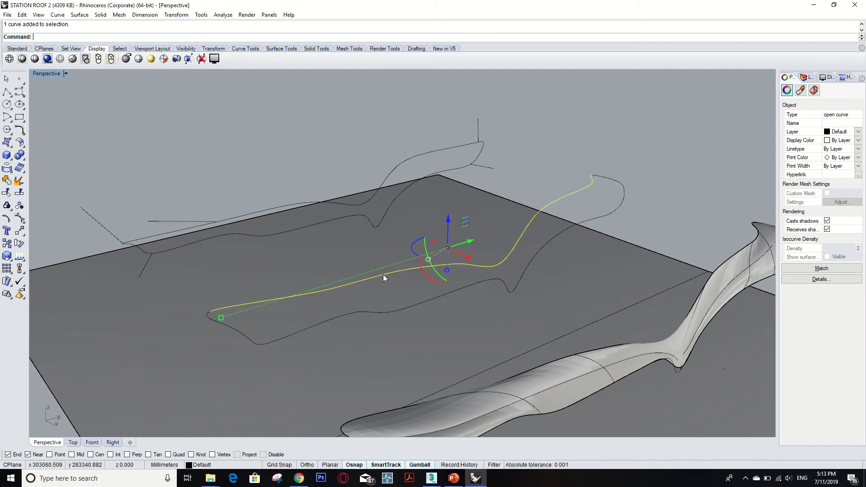
{"action": "left_click", "coordinate": [233, 329]}
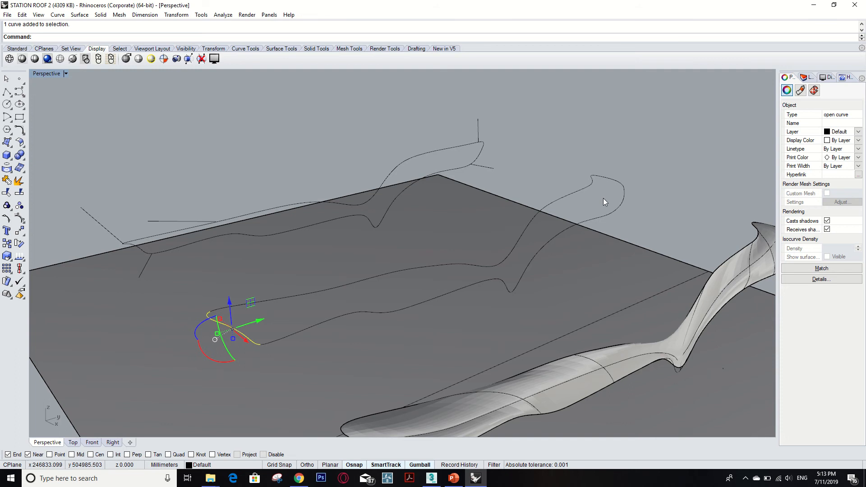
{"action": "left_click", "coordinate": [622, 187]}
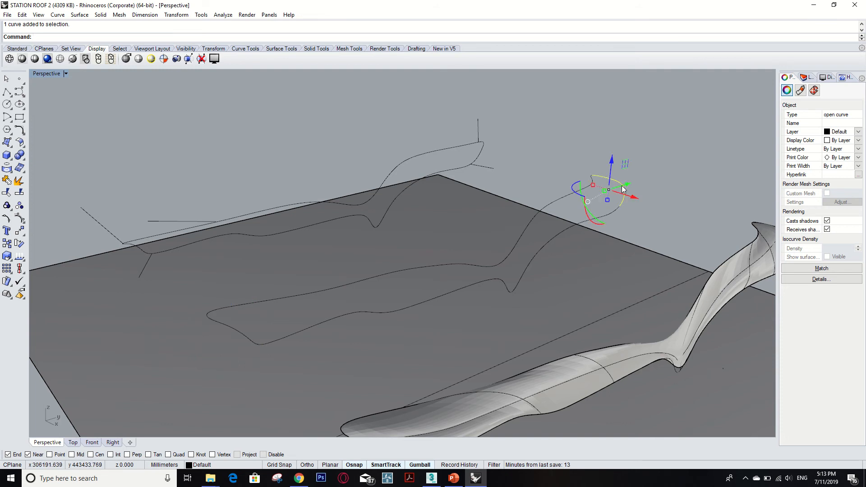
{"action": "left_click", "coordinate": [559, 180]}
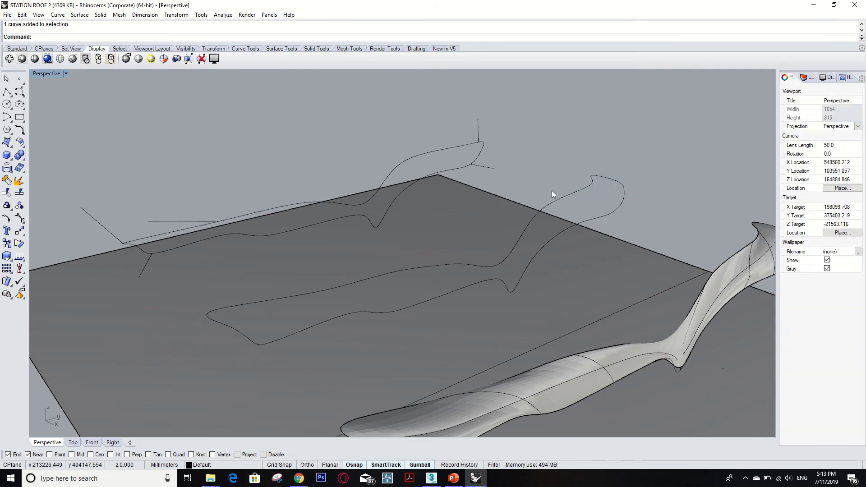
{"action": "type", "text": "N"}
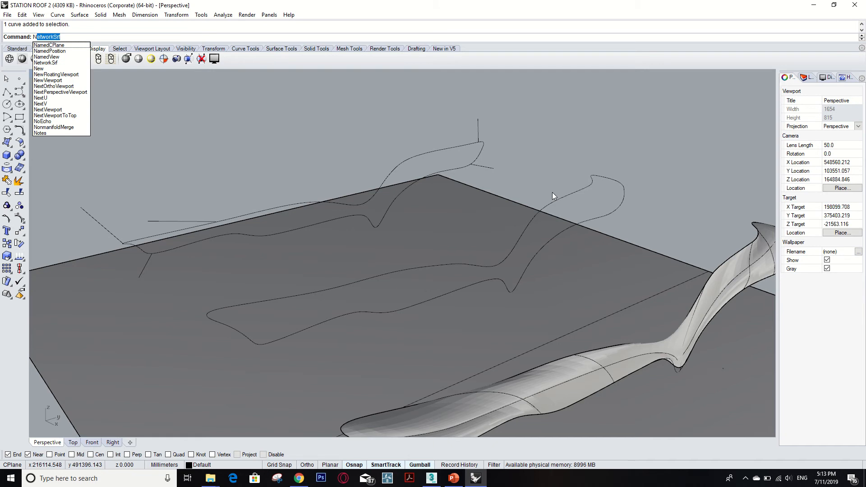
{"action": "type", "text": "e"}
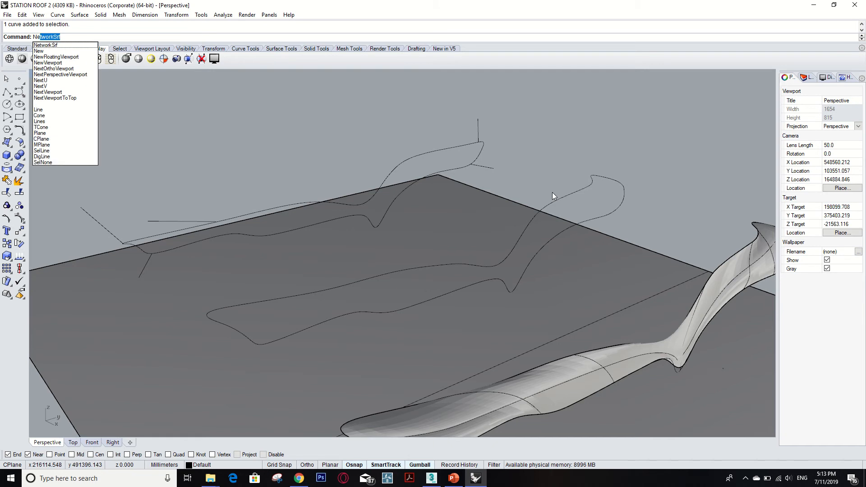
{"action": "left_click", "coordinate": [54, 45]}
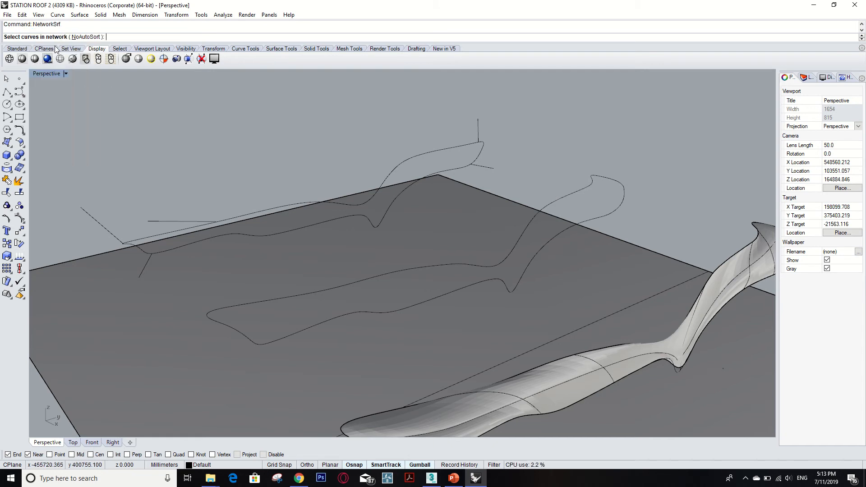
{"action": "left_click", "coordinate": [534, 256]}
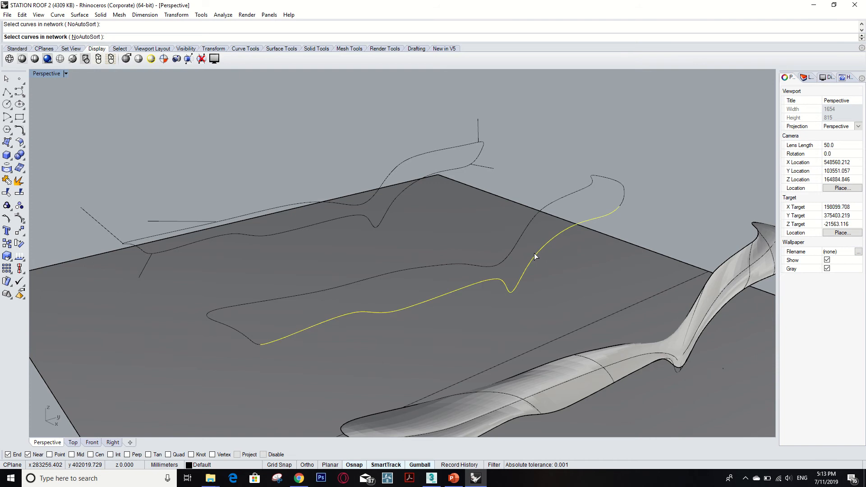
{"action": "key", "text": "Escape"}
- Build a network surface from the neighbouring profile's two long edges and two end curves, with Position matching on all four edges
{"action": "type", "text": "N"}
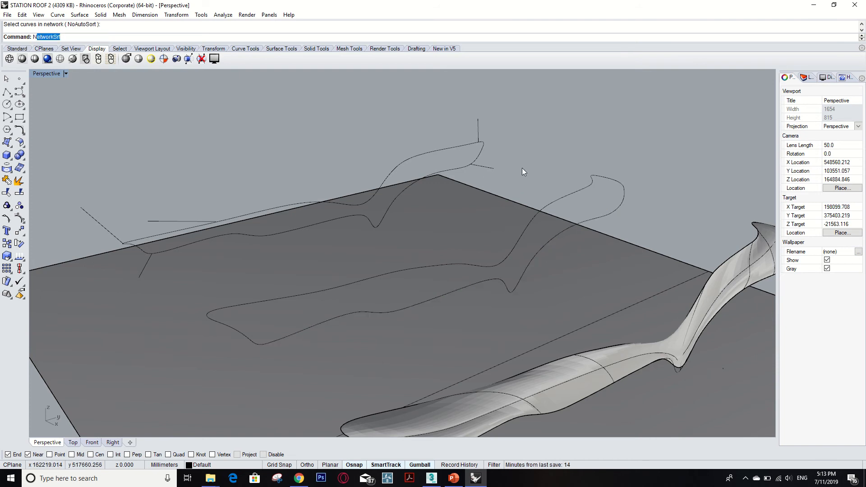
{"action": "type", "text": "e"}
{"action": "key", "text": "Return"}
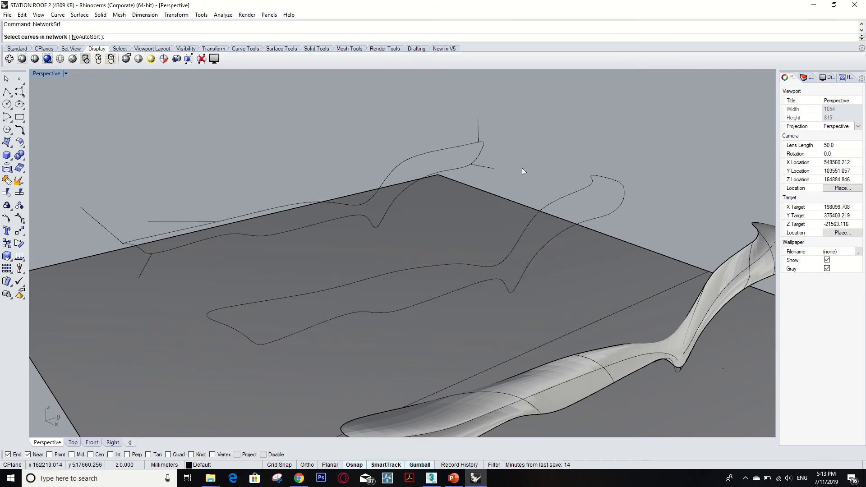
{"action": "left_click", "coordinate": [569, 194]}
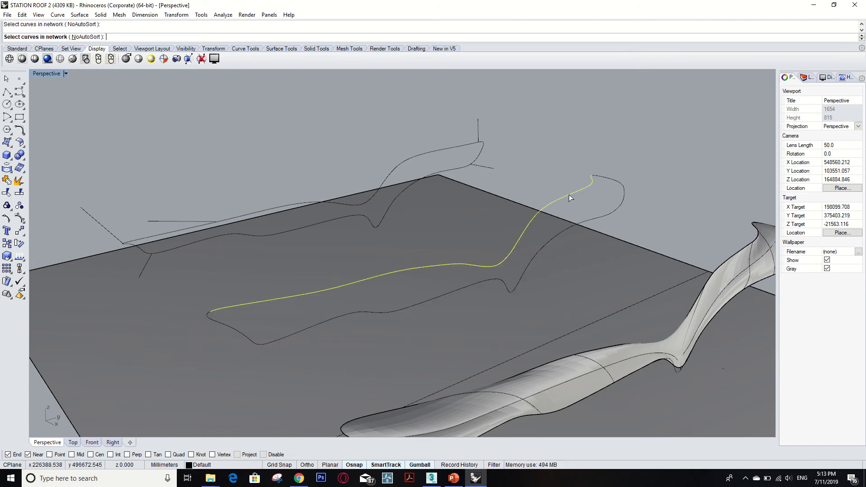
{"action": "left_click", "coordinate": [558, 234]}
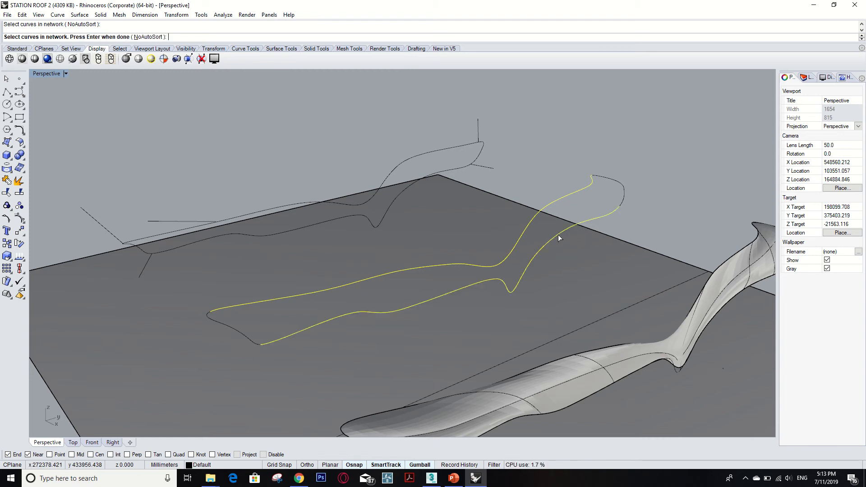
{"action": "left_click", "coordinate": [621, 183]}
{"action": "left_click", "coordinate": [236, 334]}
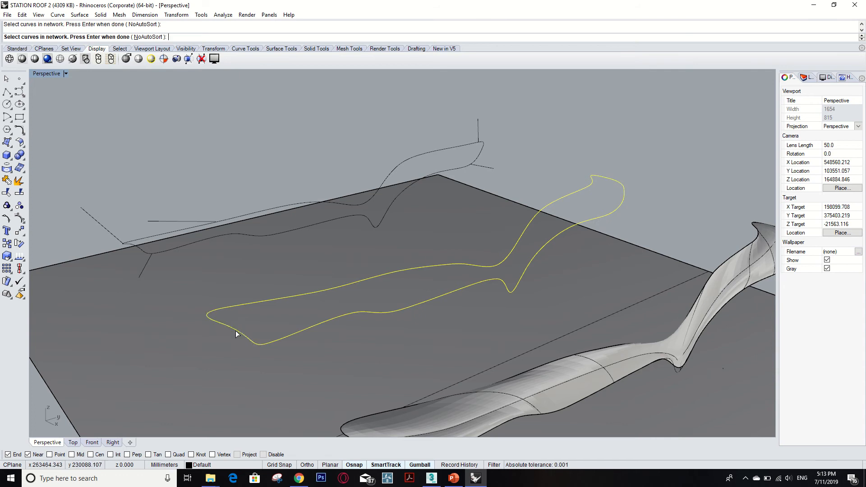
{"action": "key", "text": "Return"}
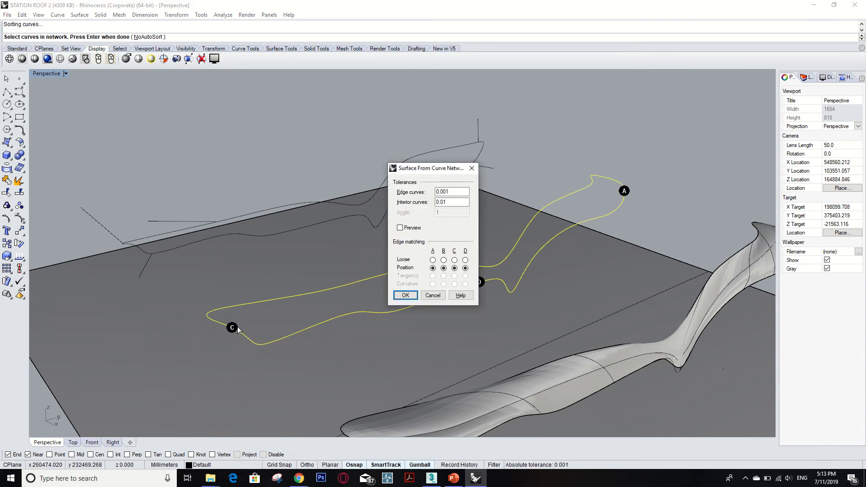
{"action": "left_click_drag", "start_coordinate": [443, 173], "coordinate": [718, 151]}
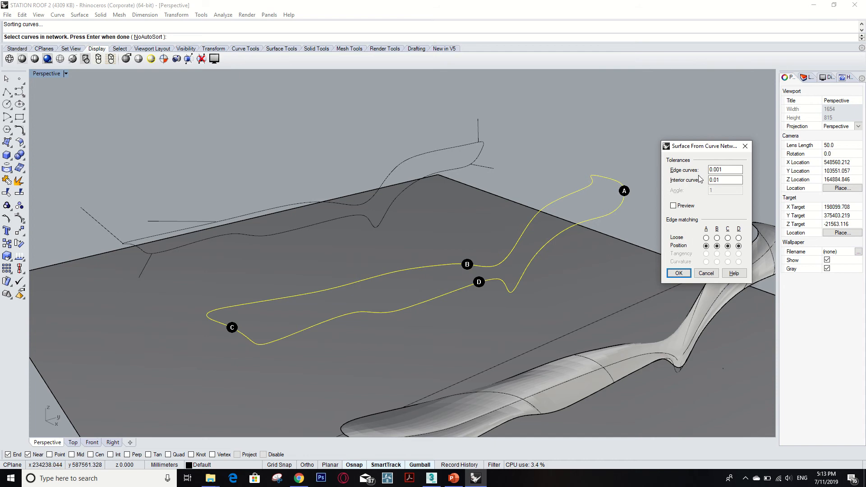
{"action": "left_click", "coordinate": [679, 273]}
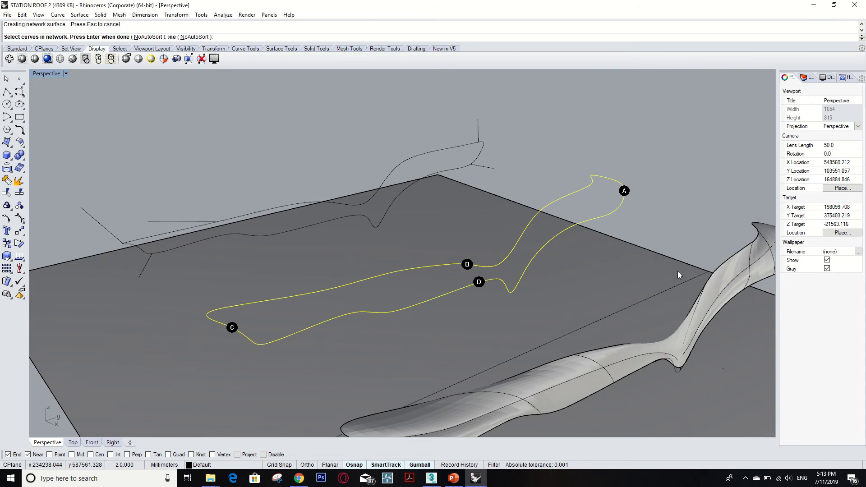
- Mirror a copy of the new network surface across the line joining the two end points of its upper long edge
{"action": "middle_click", "coordinate": [582, 249]}
{"action": "right_click_drag", "start_coordinate": [655, 205], "coordinate": [564, 219]}
{"action": "scroll", "coordinate": [564, 218], "scroll_direction": "down", "scroll_amount": 4}
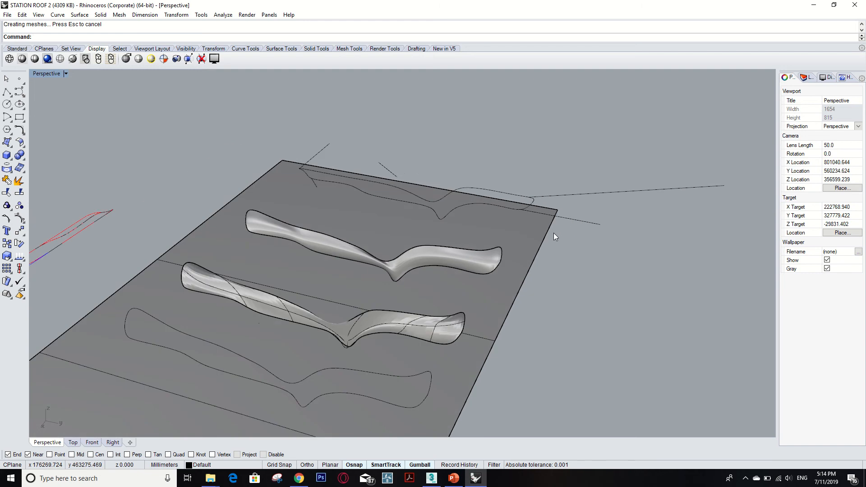
{"action": "left_click", "coordinate": [480, 260]}
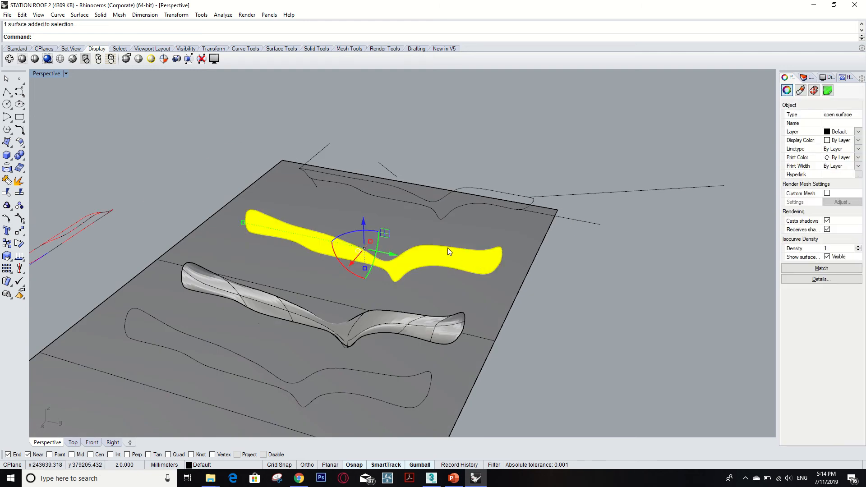
{"action": "right_click_drag", "start_coordinate": [448, 248], "coordinate": [468, 247]}
{"action": "scroll", "coordinate": [468, 248], "scroll_direction": "up", "scroll_amount": 3}
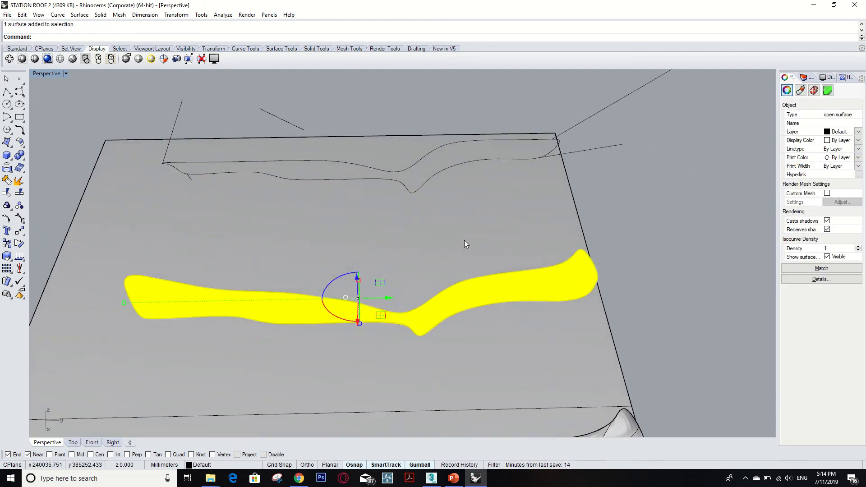
{"action": "type", "text": "Mir"}
{"action": "key", "text": "Return"}
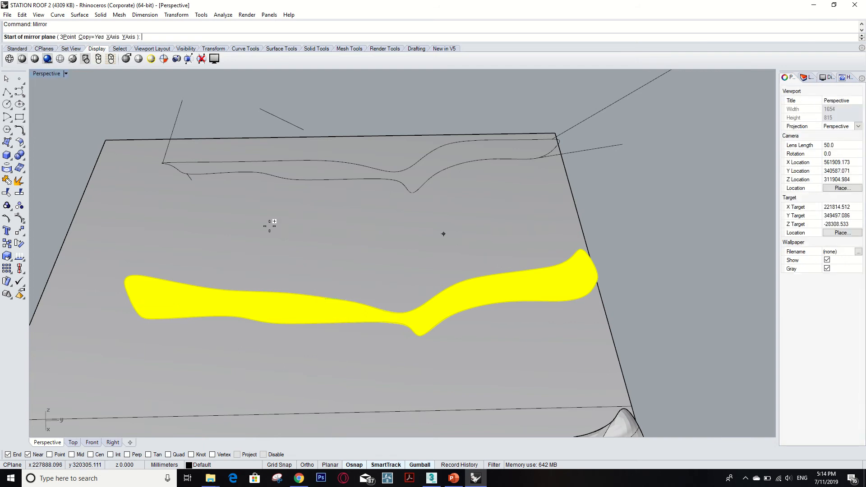
{"action": "left_click", "coordinate": [129, 274]}
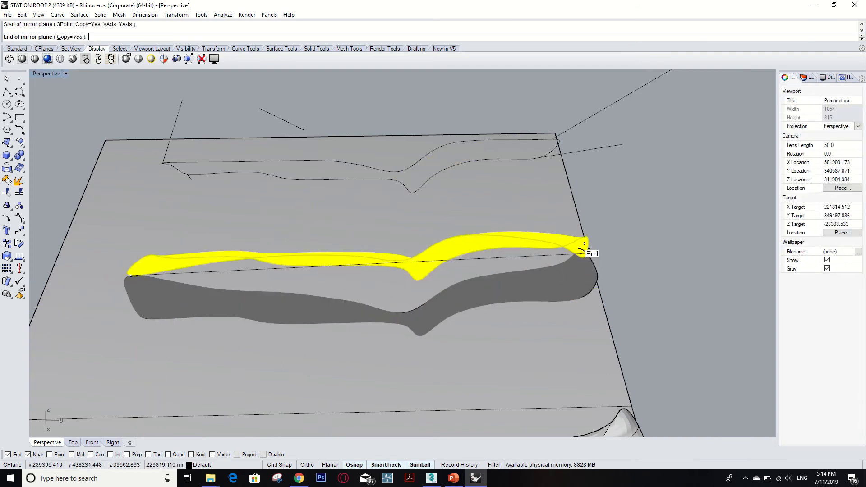
{"action": "left_click", "coordinate": [582, 249]}
{"action": "right_click", "coordinate": [581, 248]}
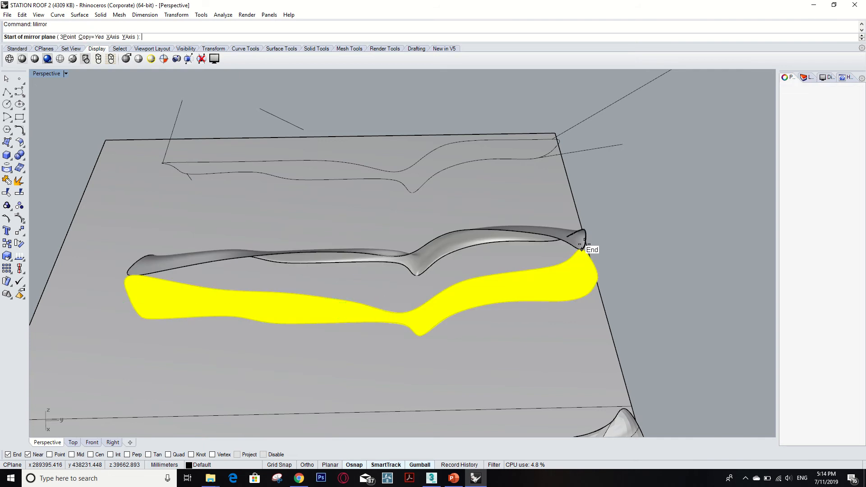
{"action": "scroll", "coordinate": [704, 239], "scroll_direction": "down", "scroll_amount": 5}
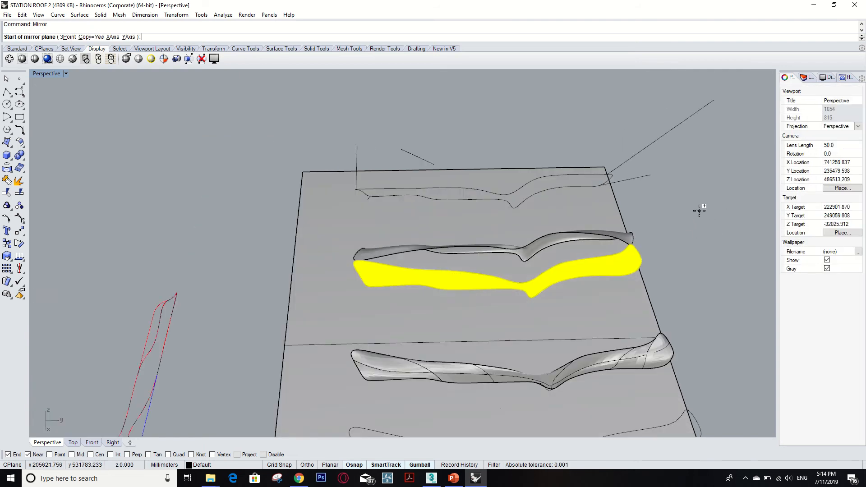
{"action": "right_click_drag", "start_coordinate": [698, 208], "coordinate": [667, 192]}
{"action": "scroll", "coordinate": [493, 205], "scroll_direction": "down", "scroll_amount": 6}
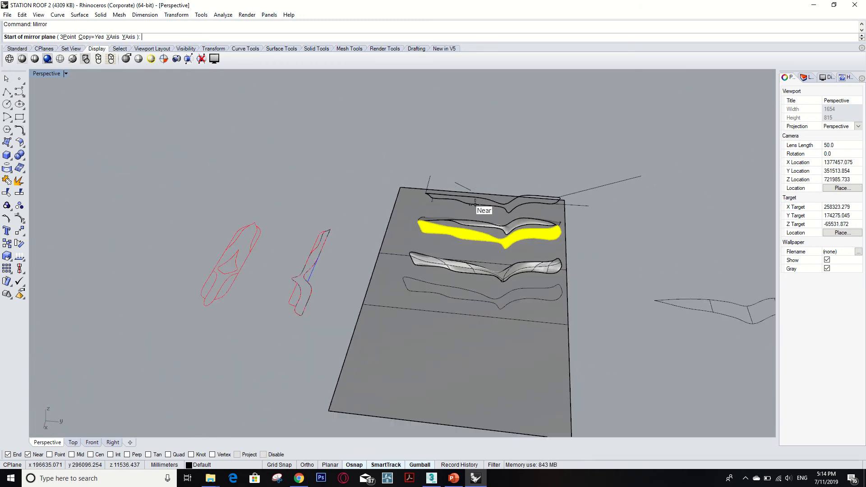
{"action": "key", "text": "Escape"}
- Clear the selection, examine the mirrored surfaces and other roof profiles from several sides, and select a lower curve of the separate profile
{"action": "scroll", "coordinate": [568, 239], "scroll_direction": "up", "scroll_amount": 5}
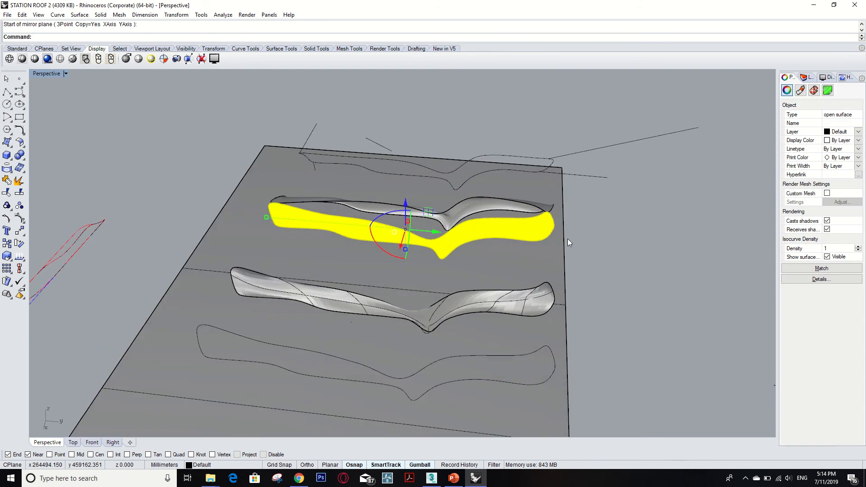
{"action": "left_click", "coordinate": [635, 235]}
{"action": "middle_click", "coordinate": [629, 220]}
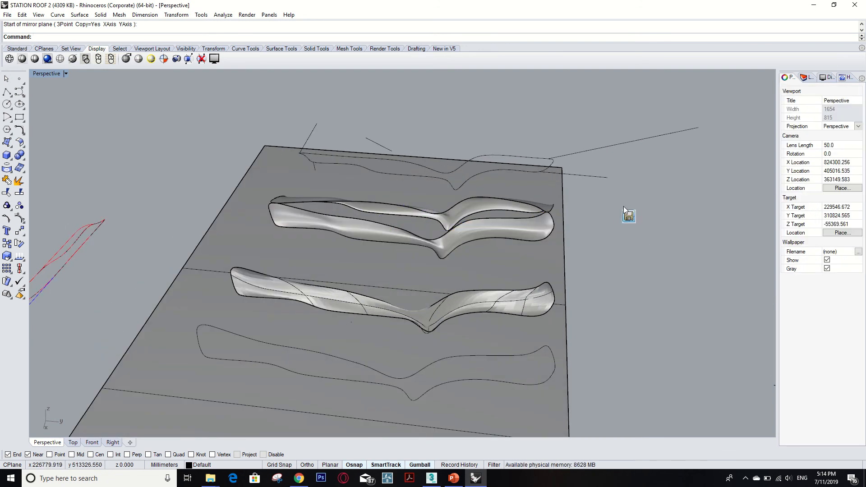
{"action": "left_click", "coordinate": [637, 180]}
{"action": "right_click_drag", "start_coordinate": [637, 179], "coordinate": [415, 208]}
{"action": "scroll", "coordinate": [416, 210], "scroll_direction": "down", "scroll_amount": 12}
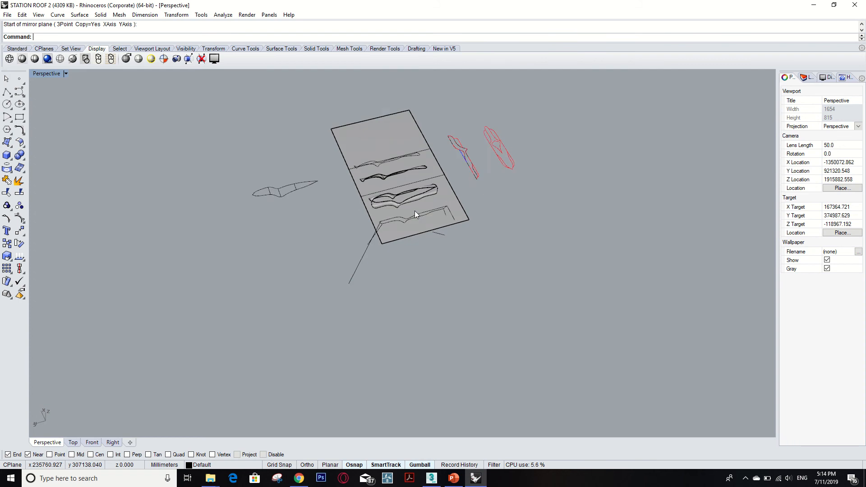
{"action": "scroll", "coordinate": [398, 169], "scroll_direction": "up", "scroll_amount": 10}
{"action": "scroll", "coordinate": [398, 169], "scroll_direction": "down", "scroll_amount": 5}
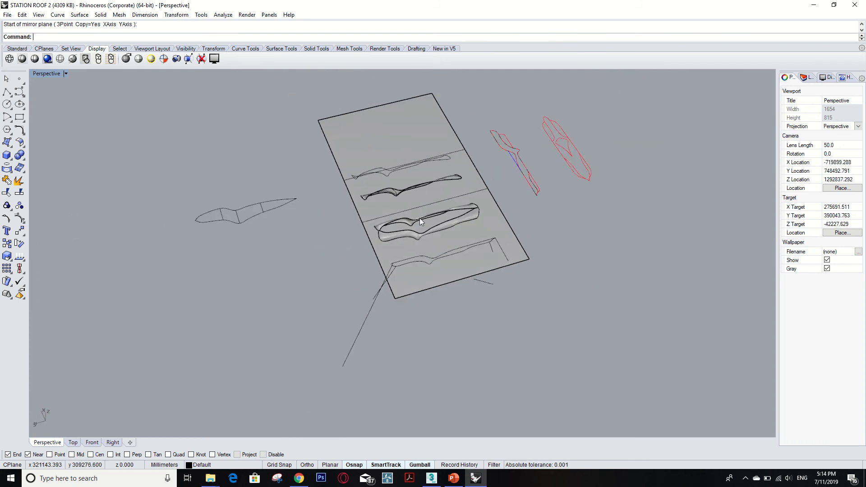
{"action": "scroll", "coordinate": [399, 216], "scroll_direction": "up", "scroll_amount": 8}
{"action": "right_click_drag", "start_coordinate": [538, 259], "coordinate": [665, 255]}
{"action": "scroll", "coordinate": [665, 255], "scroll_direction": "down", "scroll_amount": 10}
{"action": "right_click_drag", "start_coordinate": [609, 266], "coordinate": [467, 184]}
{"action": "scroll", "coordinate": [453, 153], "scroll_direction": "up", "scroll_amount": 6}
{"action": "scroll", "coordinate": [453, 153], "scroll_direction": "up", "scroll_amount": 3}
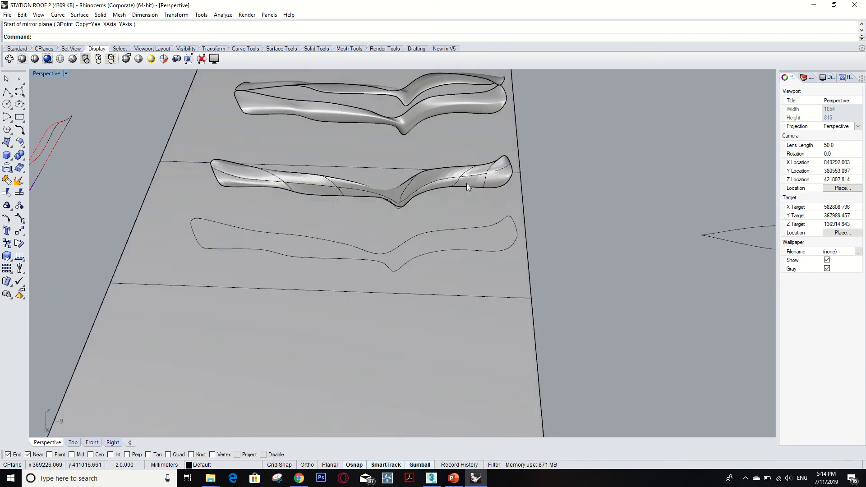
{"action": "scroll", "coordinate": [466, 183], "scroll_direction": "down", "scroll_amount": 7}
{"action": "scroll", "coordinate": [400, 128], "scroll_direction": "up", "scroll_amount": 6}
{"action": "scroll", "coordinate": [400, 128], "scroll_direction": "up", "scroll_amount": 6}
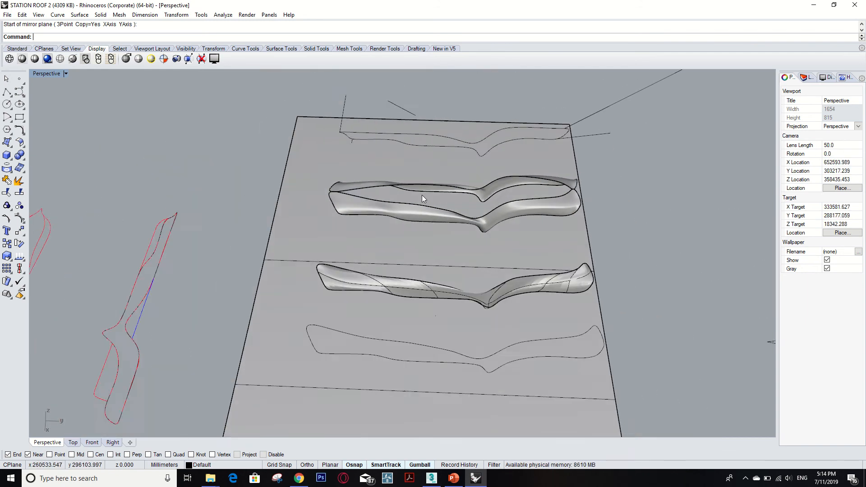
{"action": "scroll", "coordinate": [422, 195], "scroll_direction": "down", "scroll_amount": 5}
{"action": "key", "text": "Escape"}
{"action": "left_click", "coordinate": [662, 280]}
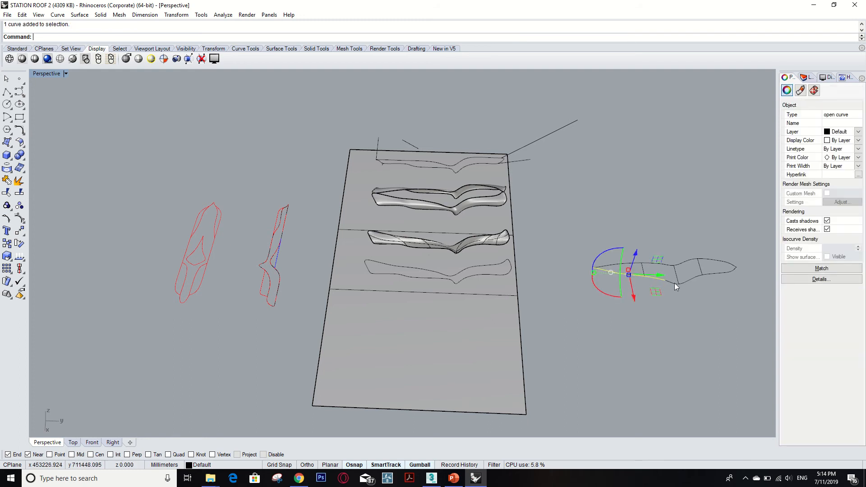
- Examine the open gap between the two mirrored surfaces from their low end, checking the inner edge and clearing the selection
{"action": "scroll", "coordinate": [437, 208], "scroll_direction": "up", "scroll_amount": 8}
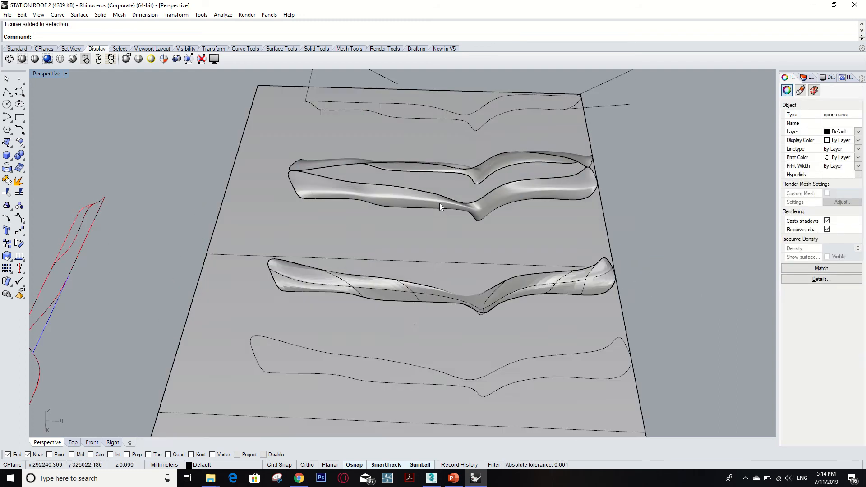
{"action": "right_click_drag", "start_coordinate": [466, 227], "coordinate": [582, 204]}
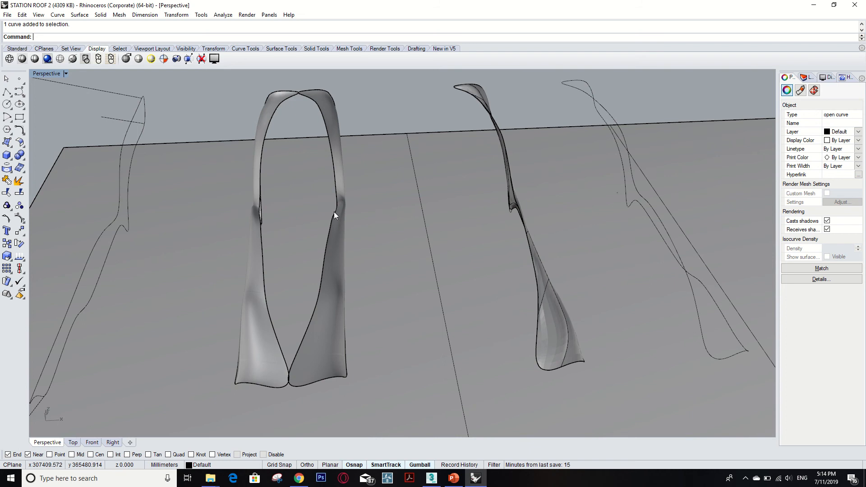
{"action": "left_click", "coordinate": [334, 212]}
{"action": "left_click", "coordinate": [326, 275]}
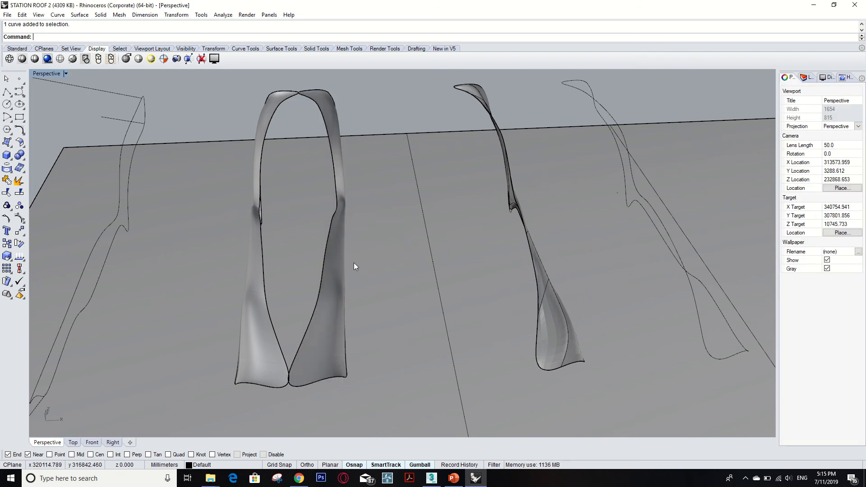
{"action": "scroll", "coordinate": [353, 265], "scroll_direction": "down", "scroll_amount": 3}
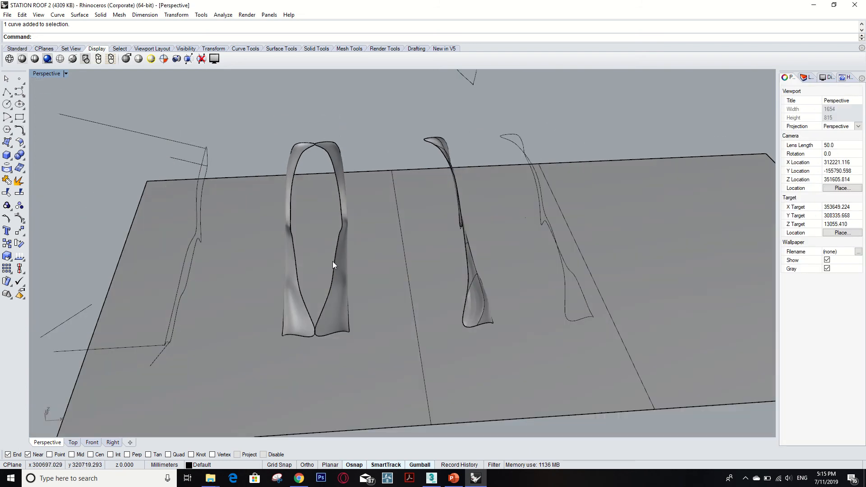
{"action": "scroll", "coordinate": [332, 264], "scroll_direction": "up", "scroll_amount": 4}
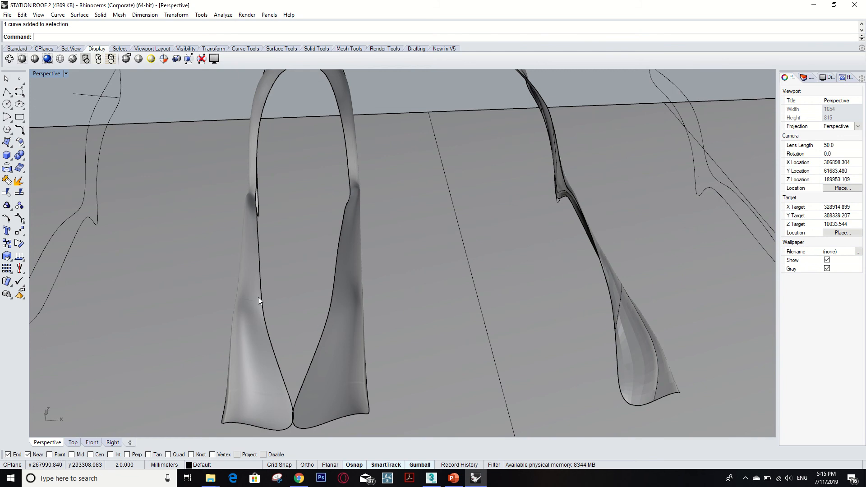
- Try to trace the inner edges of the gap between the mirrored surfaces with an interpolated curve
{"action": "key", "text": "Return"}
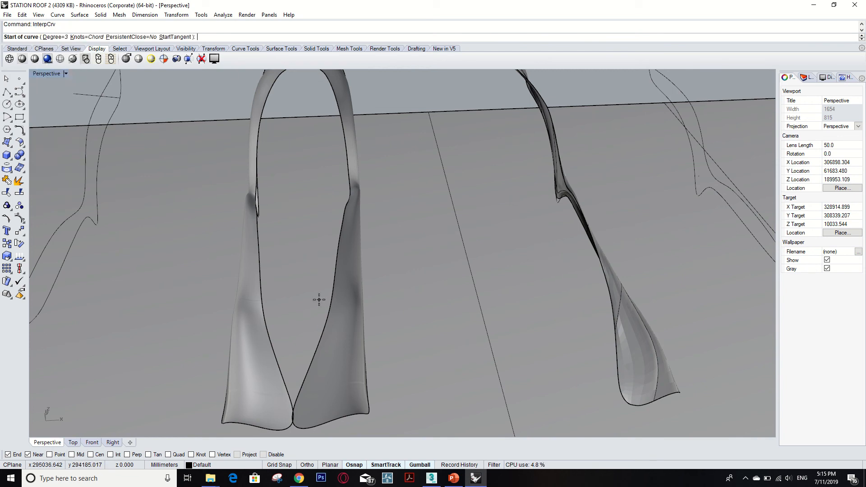
{"action": "left_click", "coordinate": [293, 409]}
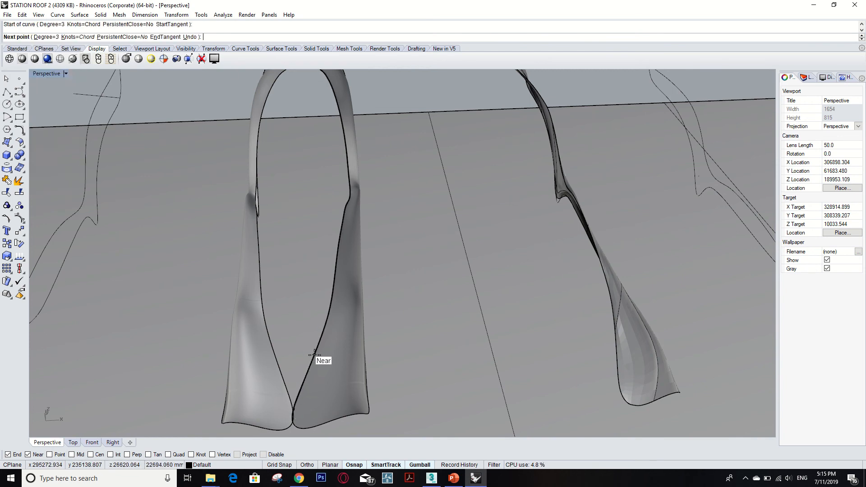
{"action": "left_click", "coordinate": [314, 355]}
{"action": "left_click", "coordinate": [329, 314]}
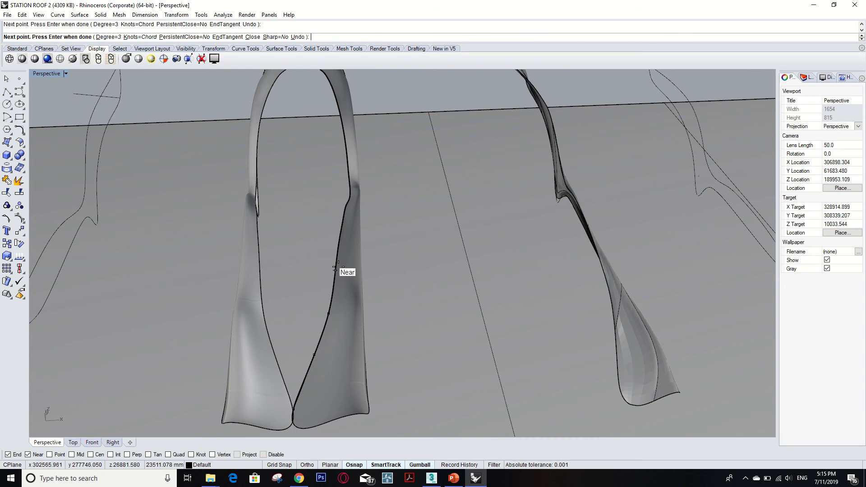
{"action": "left_click", "coordinate": [337, 258]}
{"action": "left_click", "coordinate": [345, 208]}
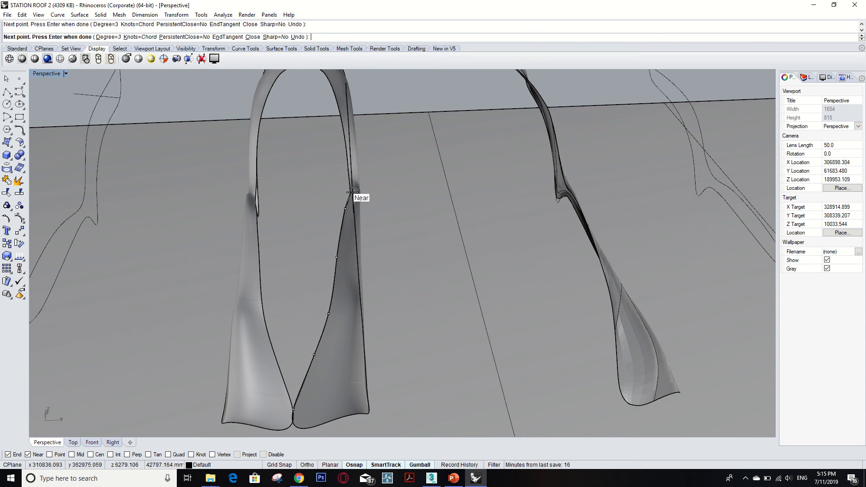
{"action": "left_click", "coordinate": [350, 193]}
{"action": "left_click", "coordinate": [345, 139]}
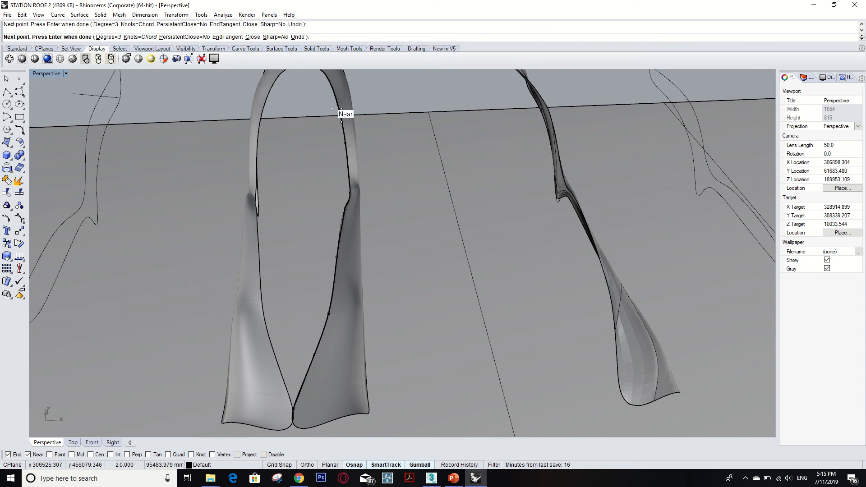
{"action": "left_click", "coordinate": [332, 75]}
{"action": "scroll", "coordinate": [322, 160], "scroll_direction": "down", "scroll_amount": 2}
{"action": "scroll", "coordinate": [322, 160], "scroll_direction": "down", "scroll_amount": 2}
{"action": "left_click", "coordinate": [308, 89]}
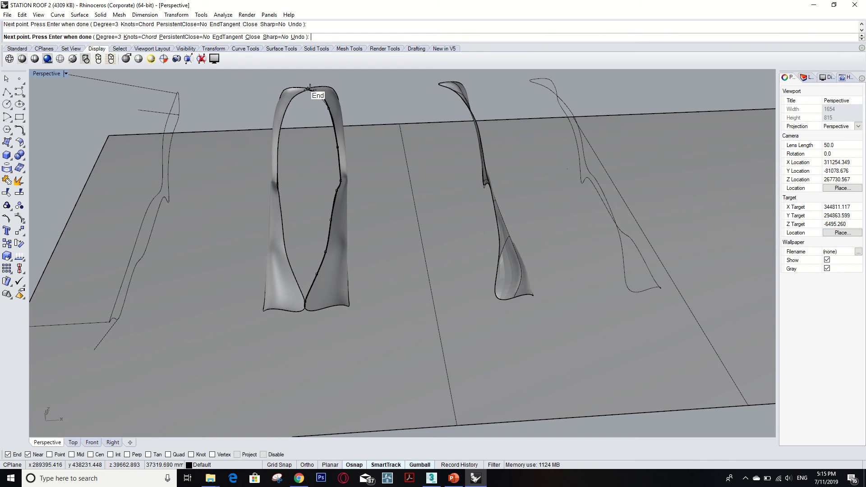
{"action": "left_click", "coordinate": [288, 104]}
{"action": "left_click", "coordinate": [277, 145]}
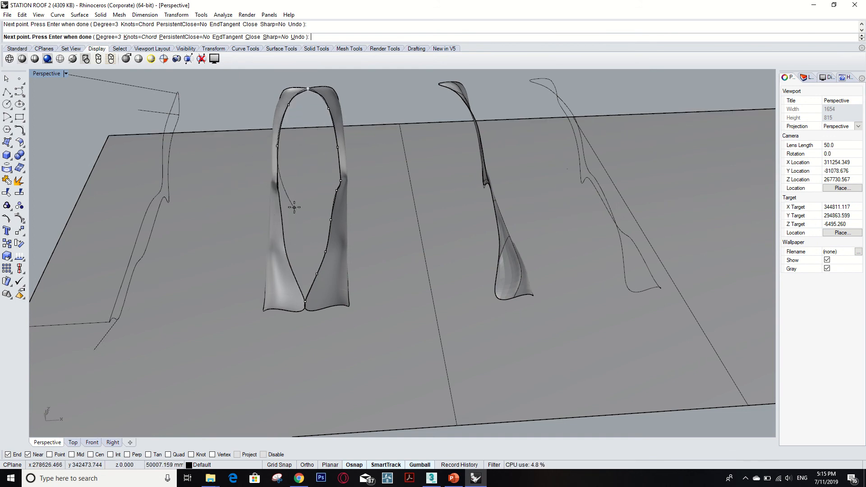
{"action": "key", "text": "Escape"}
{"action": "left_click", "coordinate": [359, 342]}
{"action": "left_click", "coordinate": [337, 196]}
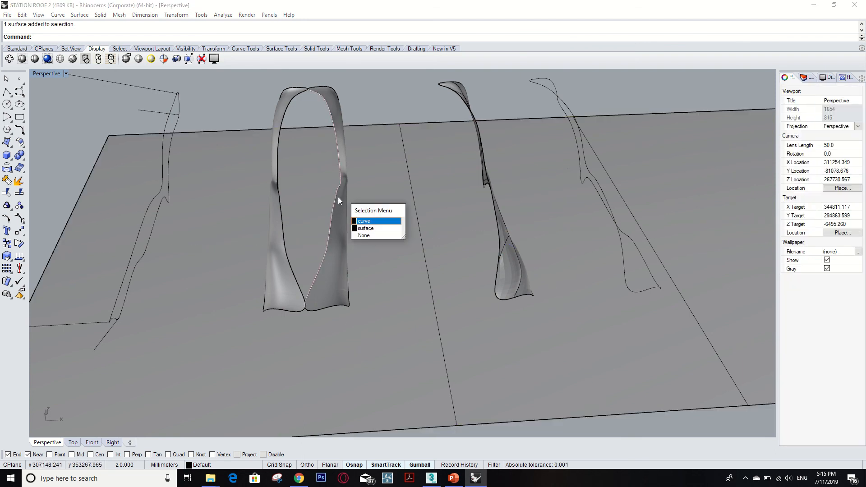
{"action": "left_click", "coordinate": [371, 222]}
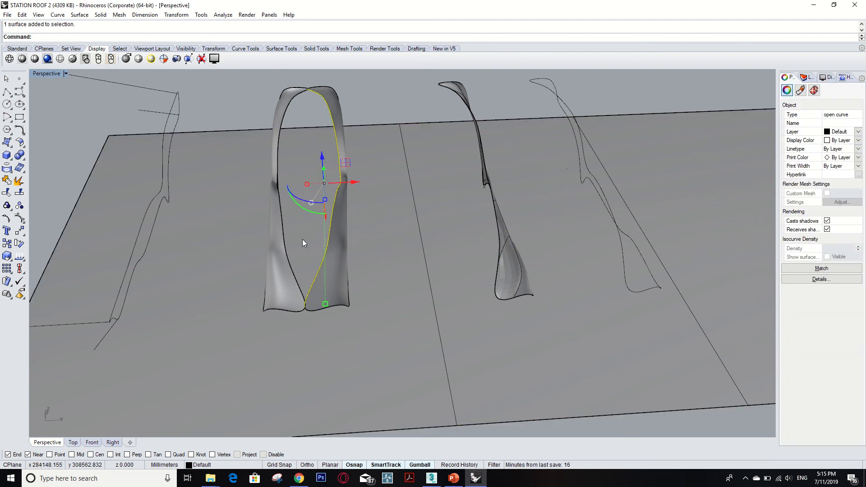
{"action": "left_click", "coordinate": [334, 248]}
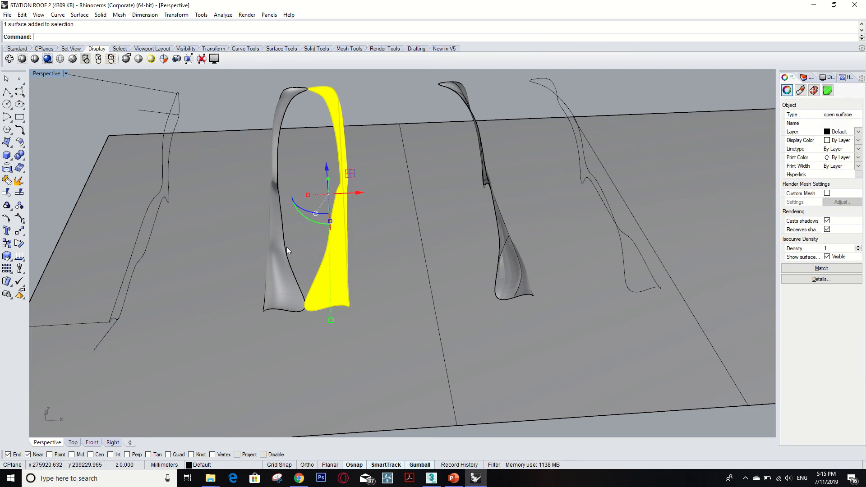
{"action": "left_click", "coordinate": [278, 267], "text": "shift"}
{"action": "left_click", "coordinate": [278, 267], "text": "shift"}
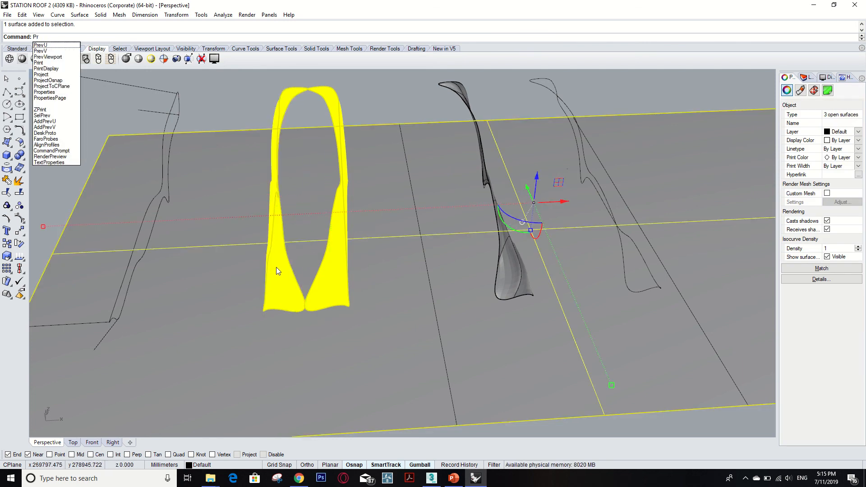
{"action": "type", "text": "Project"}
{"action": "key", "text": "Return"}
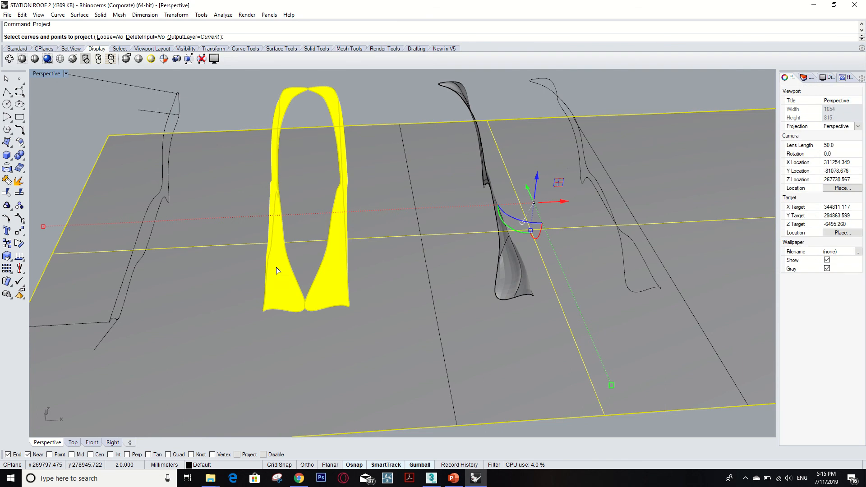
{"action": "key", "text": "Escape"}
{"action": "key", "text": "Escape"}
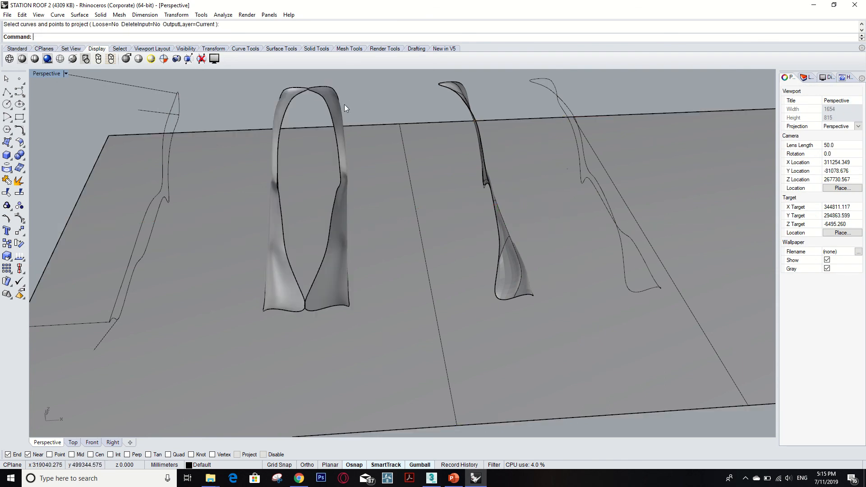
{"action": "left_click", "coordinate": [334, 105]}
{"action": "left_click", "coordinate": [290, 97], "text": "shift"}
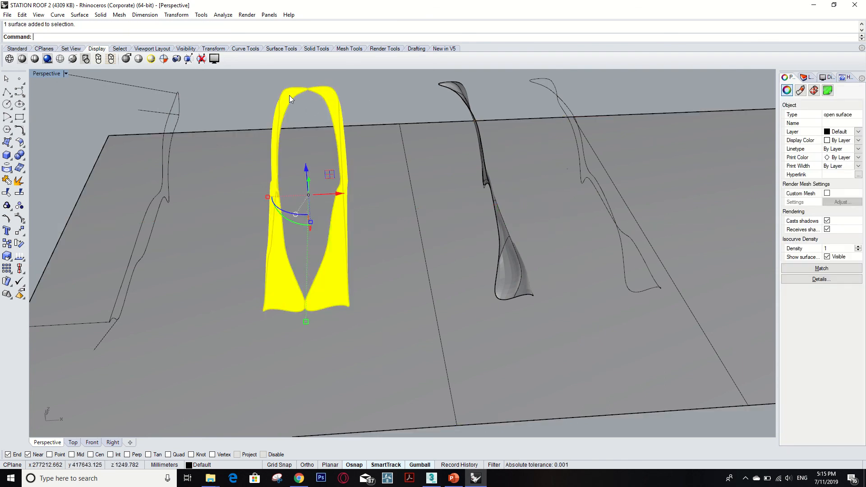
{"action": "type", "text": "P"}
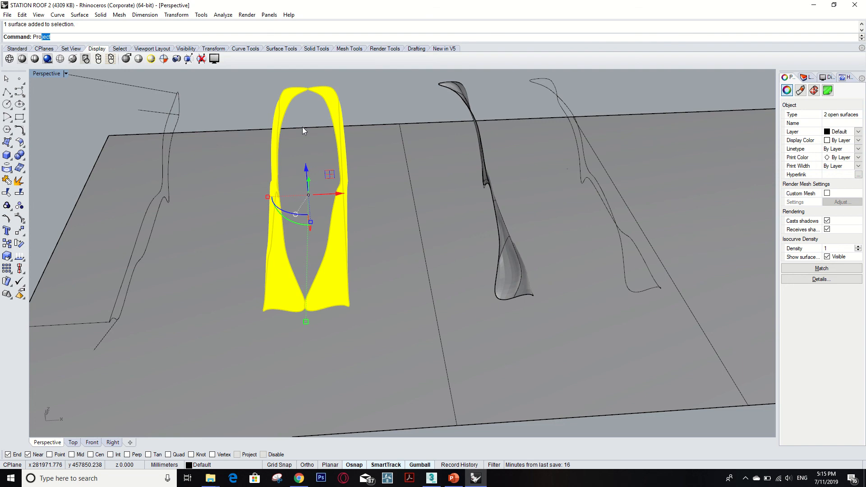
{"action": "type", "text": "ro"}
{"action": "key", "text": "Return"}
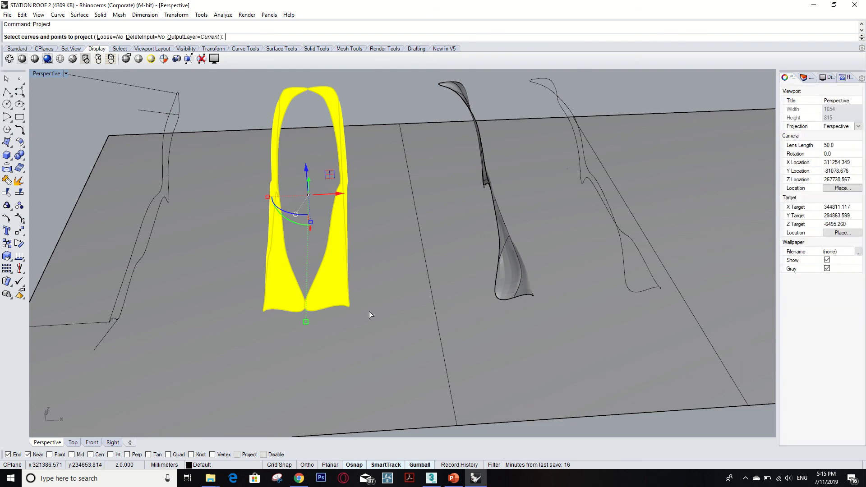
{"action": "key", "text": "Escape"}
{"action": "scroll", "coordinate": [366, 322], "scroll_direction": "up", "scroll_amount": 2}
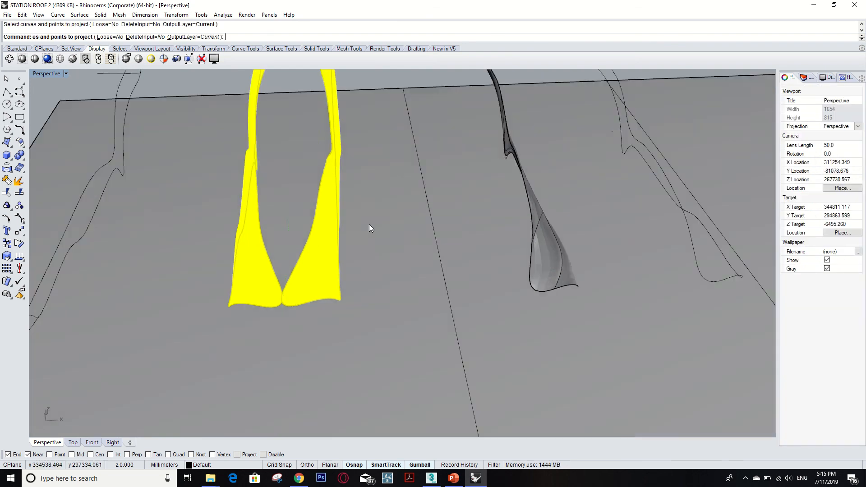
{"action": "key", "text": "Escape"}
{"action": "scroll", "coordinate": [342, 273], "scroll_direction": "down", "scroll_amount": 5}
{"action": "key", "text": "Escape"}
- Examine the separate leaf-shaped outline beside the ground plane, checking its cross curves and the two curves of its lower edge
{"action": "scroll", "coordinate": [340, 272], "scroll_direction": "down", "scroll_amount": 5}
{"action": "scroll", "coordinate": [470, 199], "scroll_direction": "up", "scroll_amount": 6}
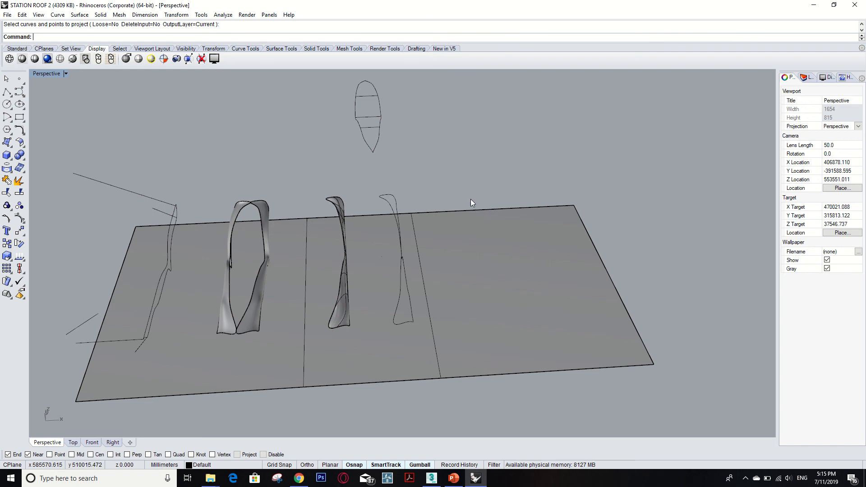
{"action": "right_click_drag", "start_coordinate": [457, 191], "coordinate": [288, 225]}
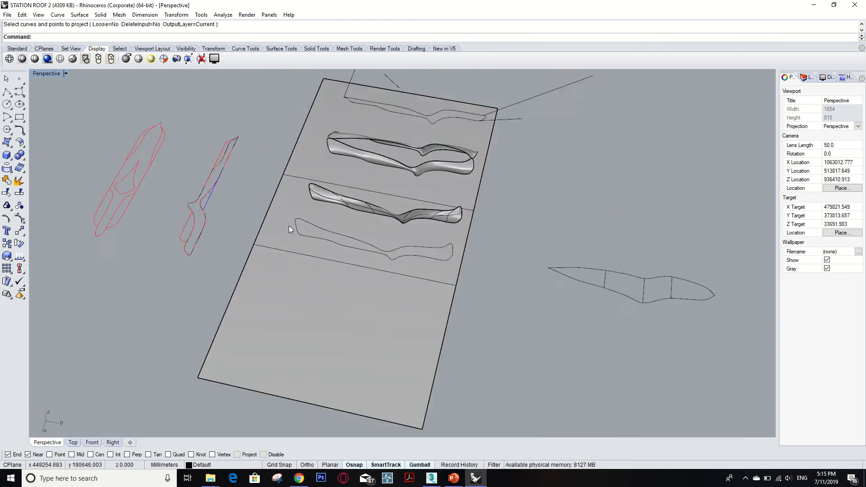
{"action": "scroll", "coordinate": [289, 226], "scroll_direction": "down", "scroll_amount": 6}
{"action": "scroll", "coordinate": [482, 282], "scroll_direction": "up", "scroll_amount": 7}
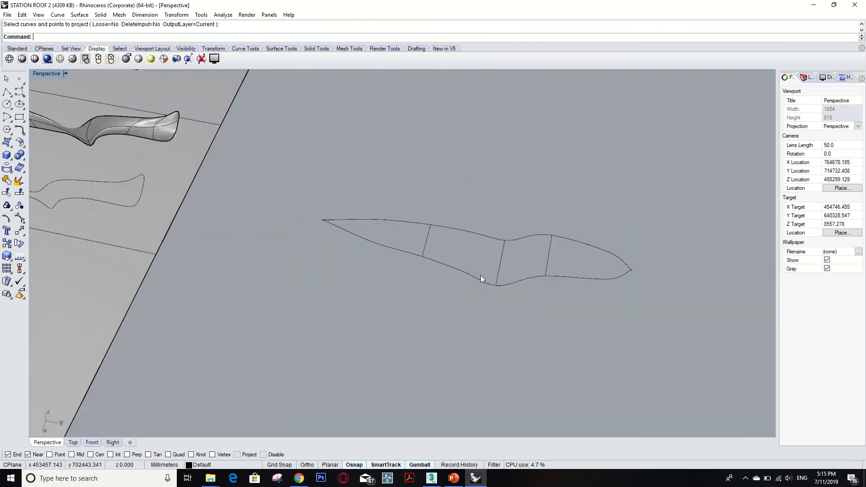
{"action": "left_click", "coordinate": [466, 270]}
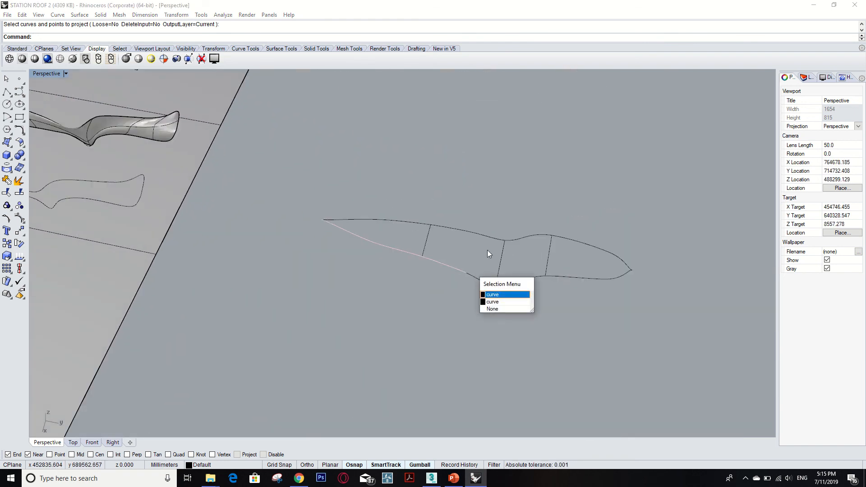
{"action": "left_click", "coordinate": [547, 217]}
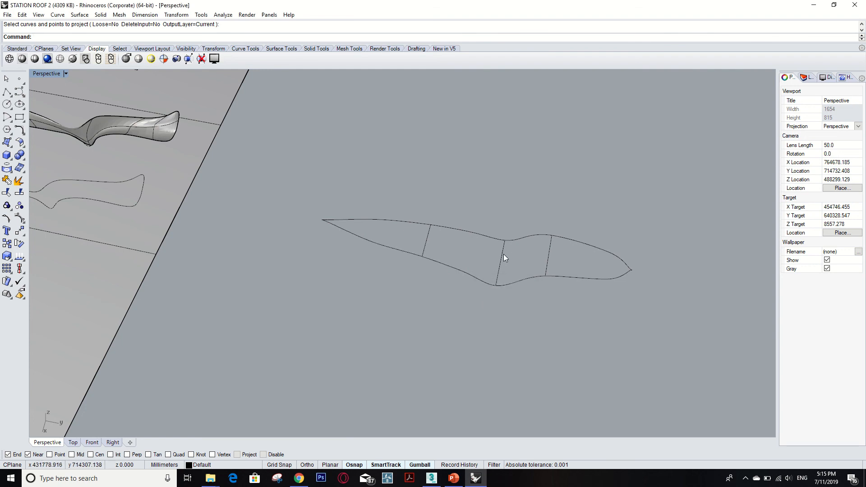
{"action": "left_click", "coordinate": [548, 256]}
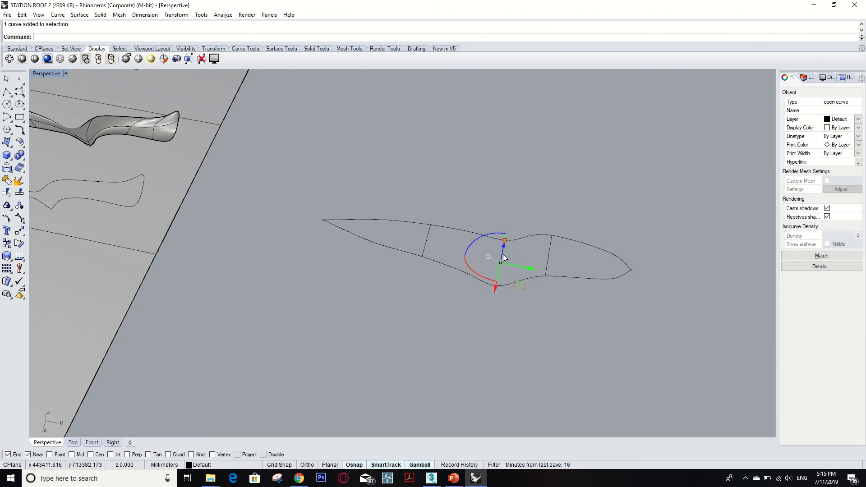
{"action": "left_click", "coordinate": [426, 245]}
{"action": "right_click_drag", "start_coordinate": [523, 254], "coordinate": [559, 218]}
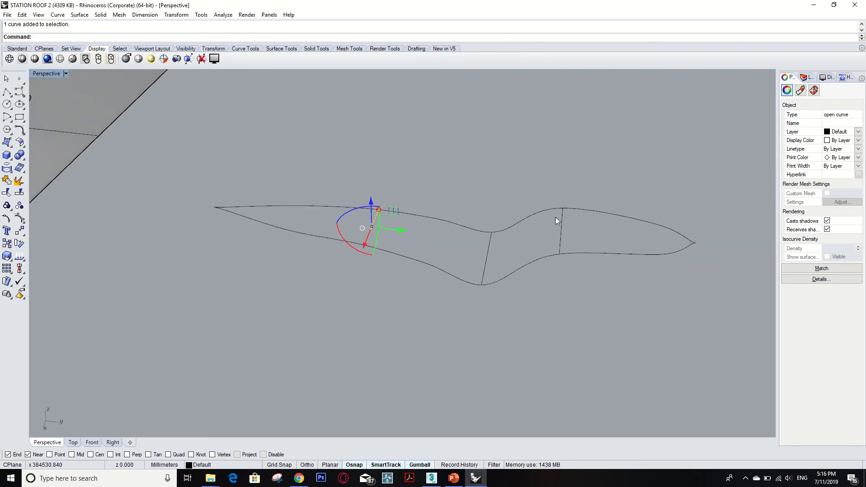
{"action": "left_click", "coordinate": [528, 266]}
{"action": "left_click", "coordinate": [398, 253], "text": "shift"}
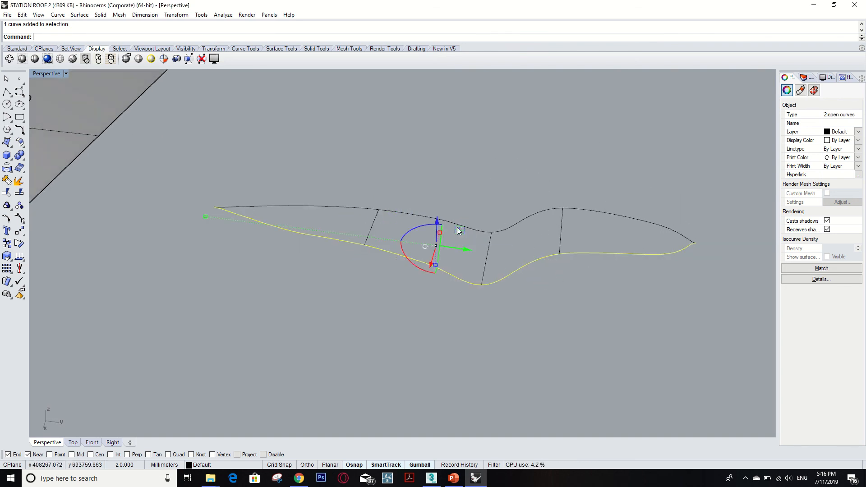
{"action": "left_click", "coordinate": [466, 199]}
- Build a network surface from the leaf-shaped outline's four edge curves, two along each long side, leaving out the cross curves
{"action": "type", "text": "NetworkSrf"}
{"action": "key", "text": "Return"}
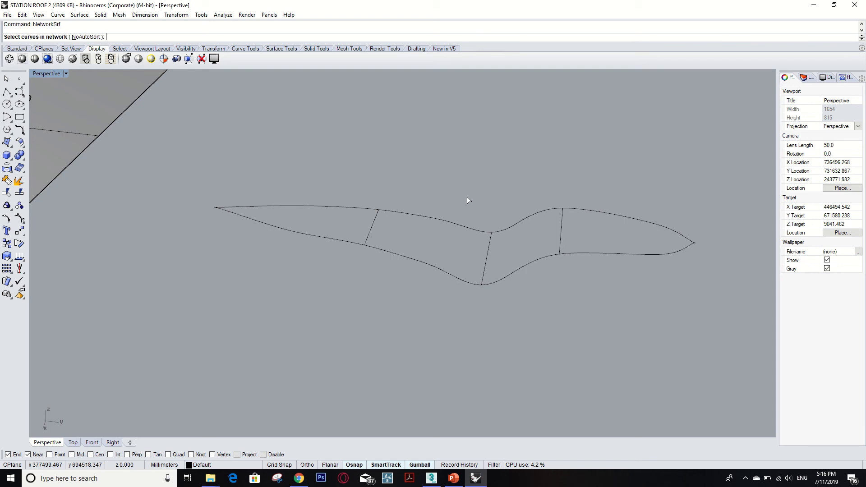
{"action": "left_click", "coordinate": [543, 259]}
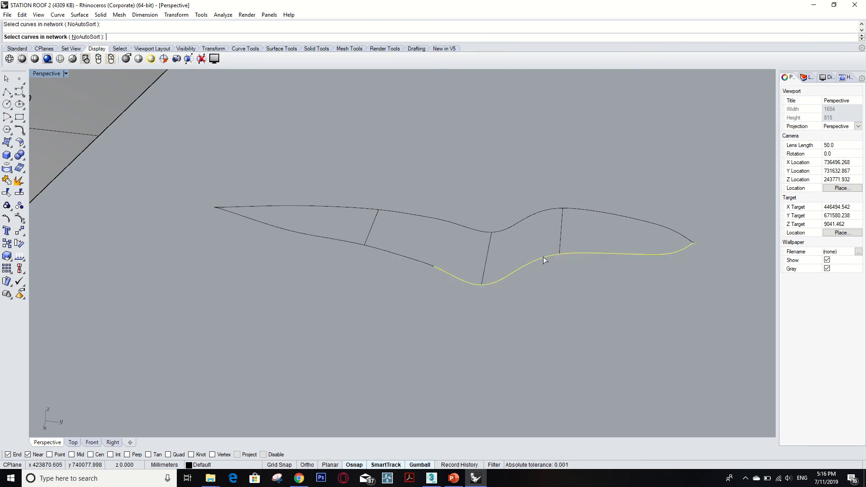
{"action": "left_click", "coordinate": [551, 208]}
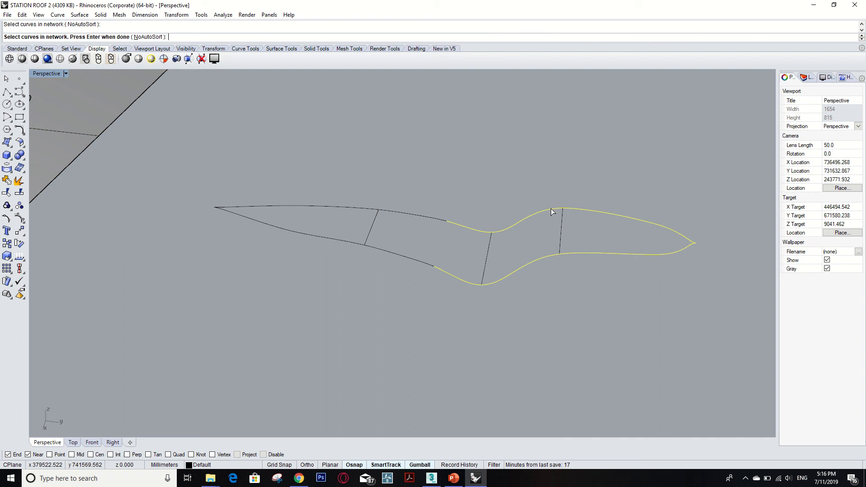
{"action": "left_click", "coordinate": [426, 218]}
{"action": "left_click", "coordinate": [400, 257]}
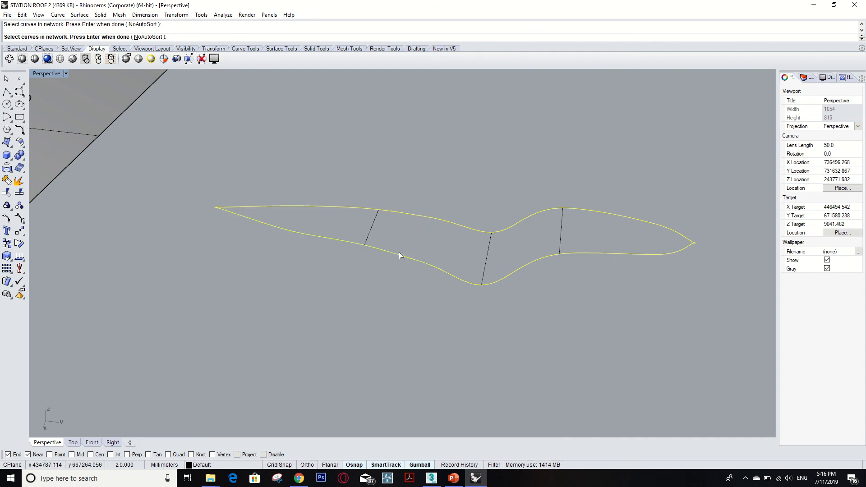
{"action": "key", "text": "Return"}
{"action": "left_click", "coordinate": [680, 271]}
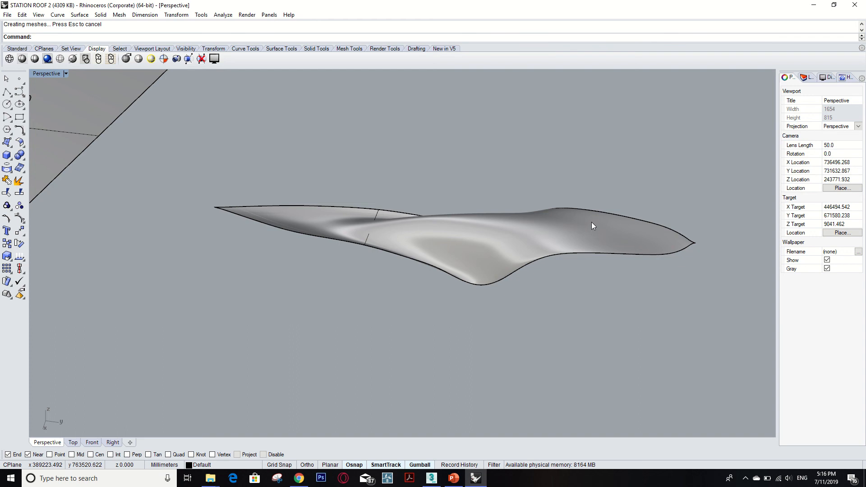
{"action": "right_click_drag", "start_coordinate": [545, 186], "coordinate": [472, 129]}
{"action": "scroll", "coordinate": [562, 199], "scroll_direction": "down", "scroll_amount": 16}
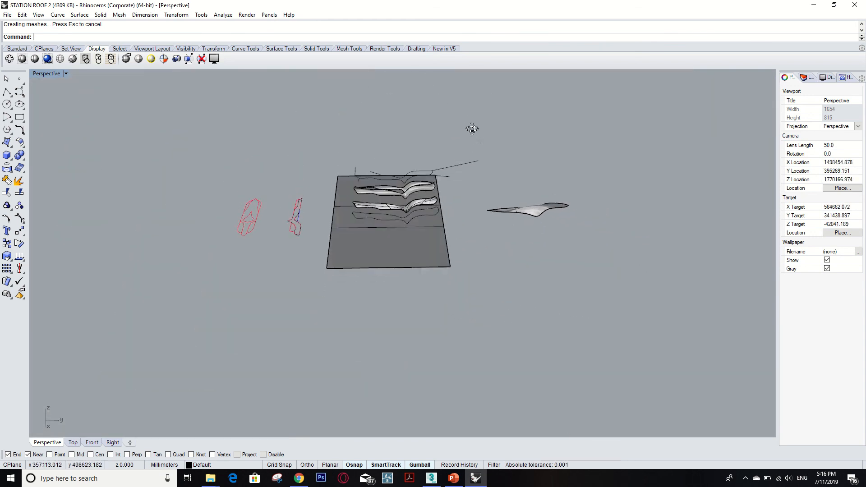
{"action": "scroll", "coordinate": [424, 180], "scroll_direction": "up", "scroll_amount": 10}
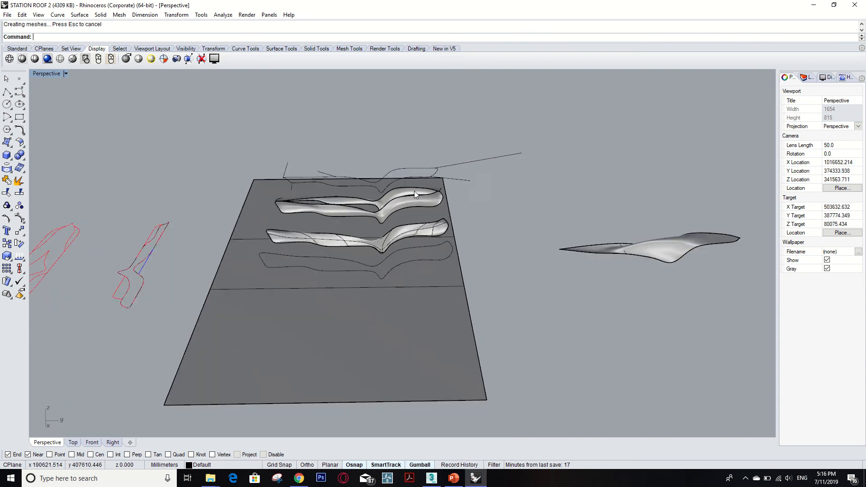
{"action": "scroll", "coordinate": [414, 191], "scroll_direction": "down", "scroll_amount": 2}
{"action": "right_click_drag", "start_coordinate": [475, 205], "coordinate": [464, 216]}
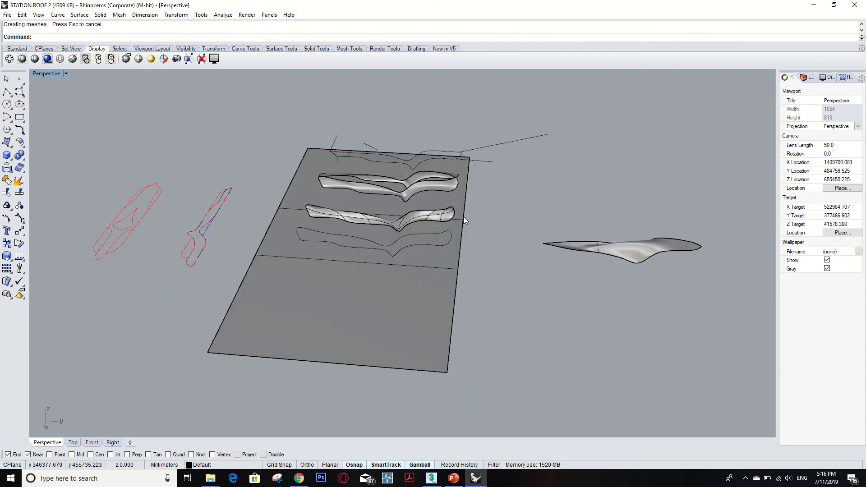